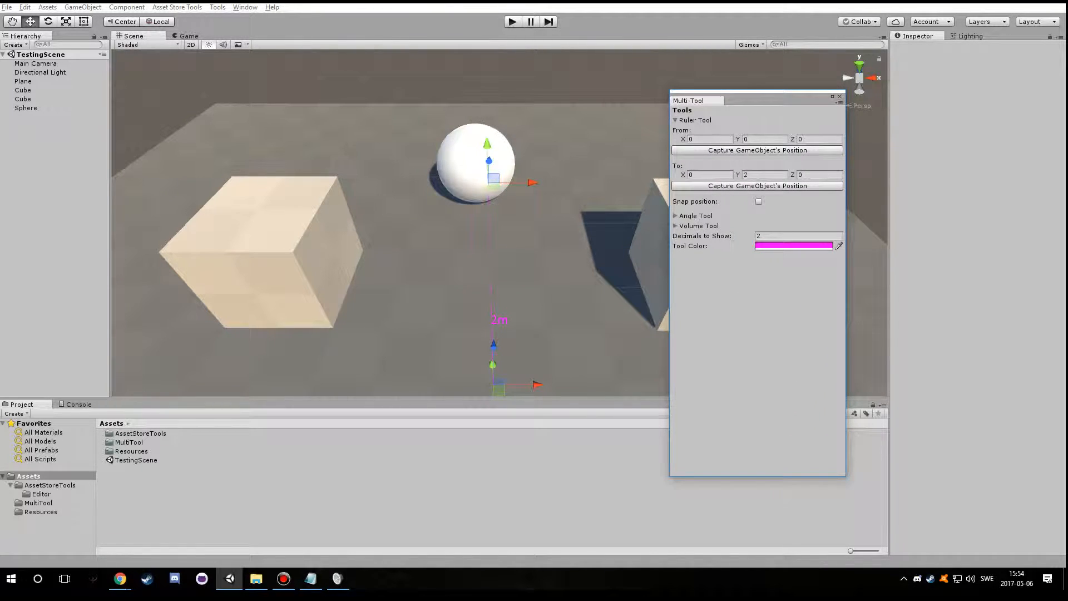
Move the Multi-Tool window aside so that it uncovers the cube behind it in the scene
drag(688, 100, 725, 138)
alt+drag(278, 166, 317, 201)
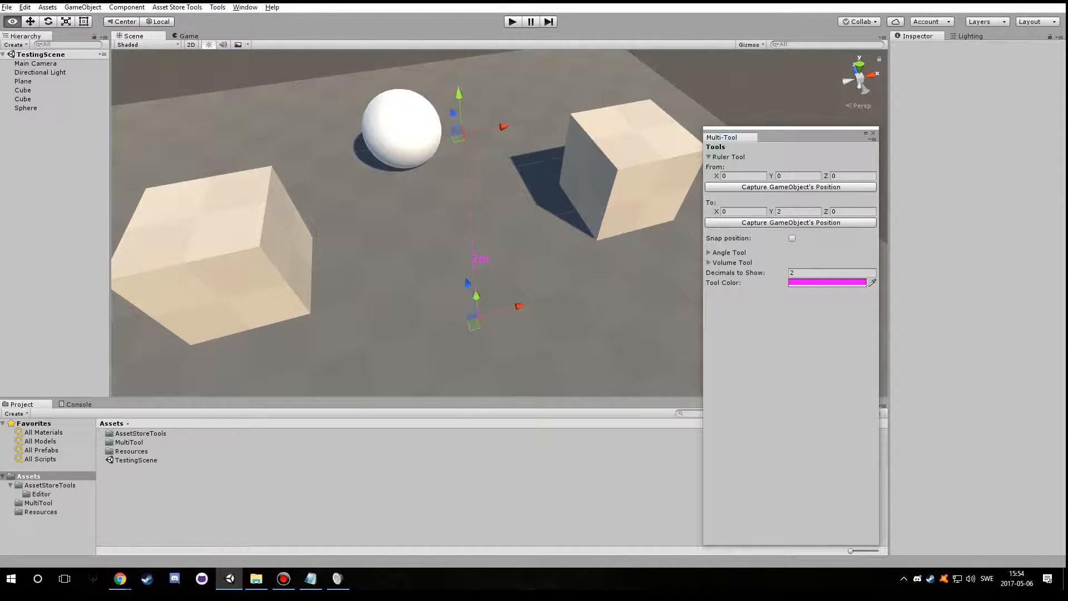
alt+drag(389, 245, 424, 231)
drag(790, 130, 879, 84)
Hide and show the Ruler Tool section to compare the scene with and without the ruler
click(805, 110)
right_drag(612, 212, 584, 214)
click(805, 110)
click(806, 110)
click(805, 111)
alt+drag(612, 245, 607, 223)
right_drag(607, 222, 606, 230)
Move the ruler's To point onto the upper front corner of the right cube at 2.5, 1, 0.5
drag(489, 147, 549, 145)
scroll(519, 119, up, 2)
scroll(549, 145, up, 1)
alt+drag(524, 227, 531, 247)
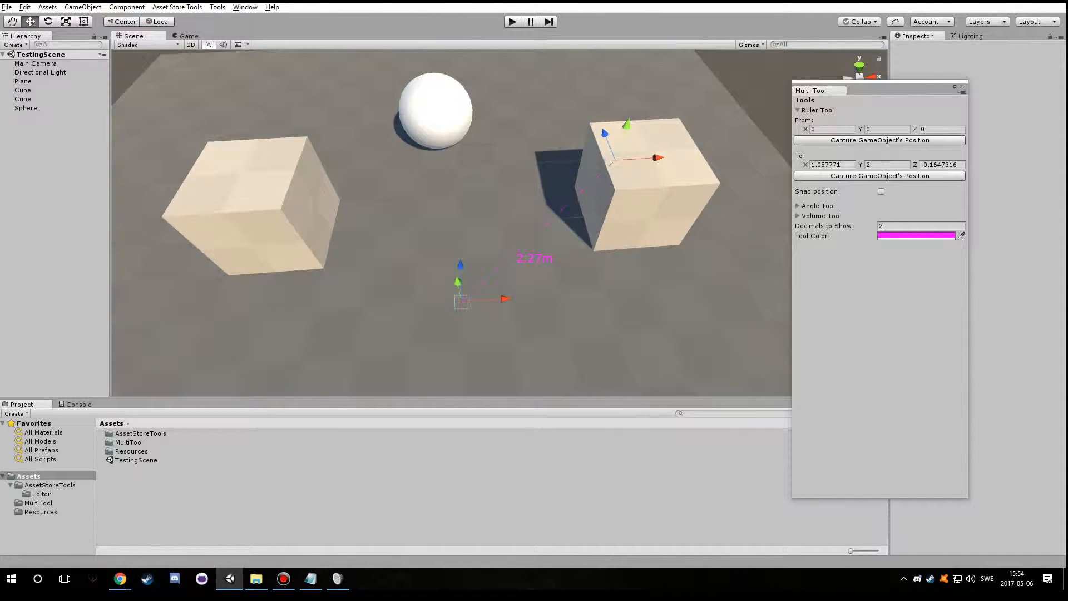
alt+drag(495, 189, 501, 64)
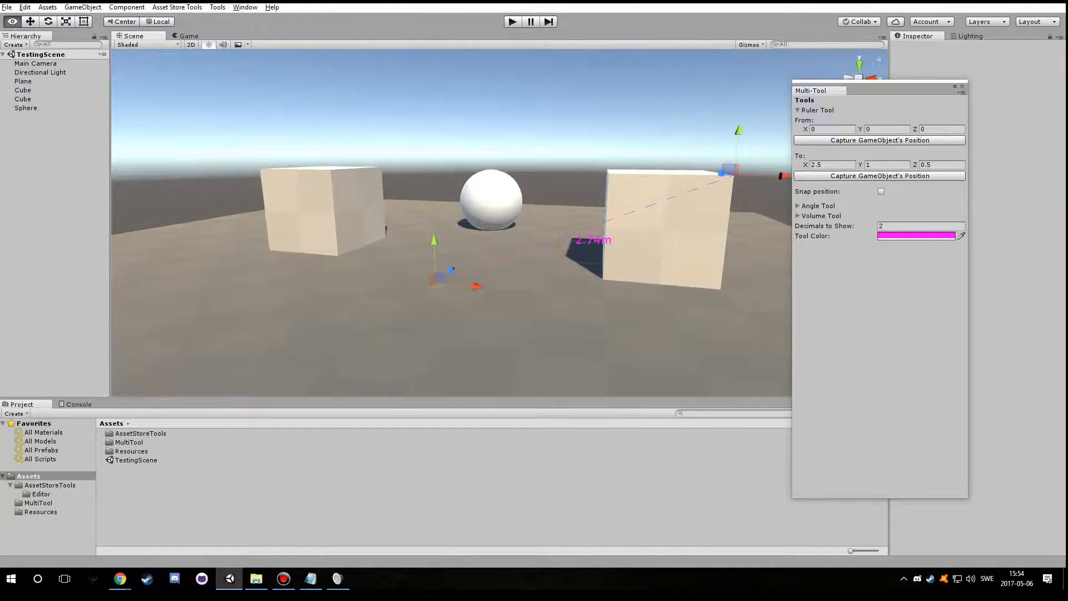
Move the ruler's From point onto the left cube's upper front corner at -1.49, 1, 0.53
mouse_move(435, 282)
mouse_down()
mouse_move(369, 198)
mouse_move(379, 167)
mouse_move(398, 267)
mouse_move(445, 292)
mouse_up()
alt+middle_drag(445, 292, 444, 315)
alt+drag(444, 316, 339, 236)
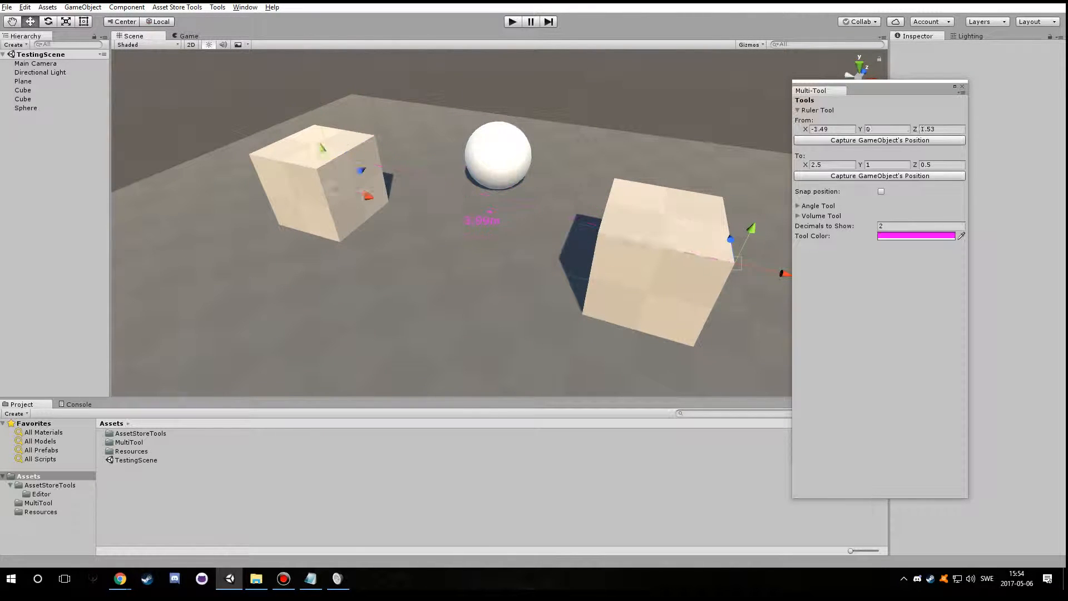
alt+drag(316, 170, 361, 173)
alt+right_drag(362, 172, 400, 172)
alt+middle_drag(400, 172, 348, 172)
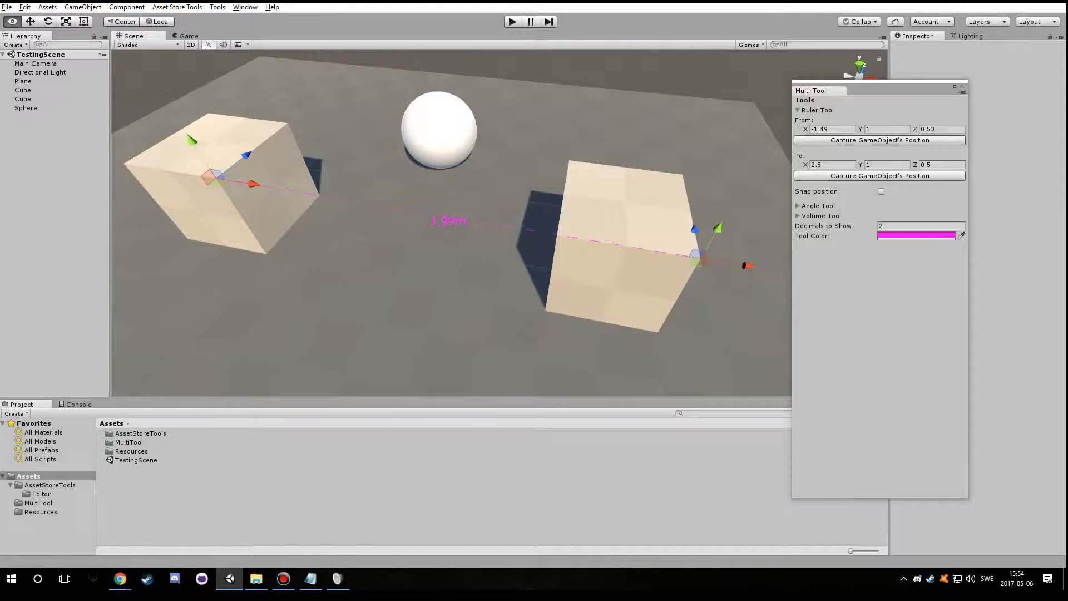
Set the X coordinate of the ruler's From point to 2
click(829, 128)
key(BackSpace)
key(BackSpace)
key(BackSpace)
key(BackSpace)
text(2)
key(BackSpace)
key(BackSpace)
text(2)
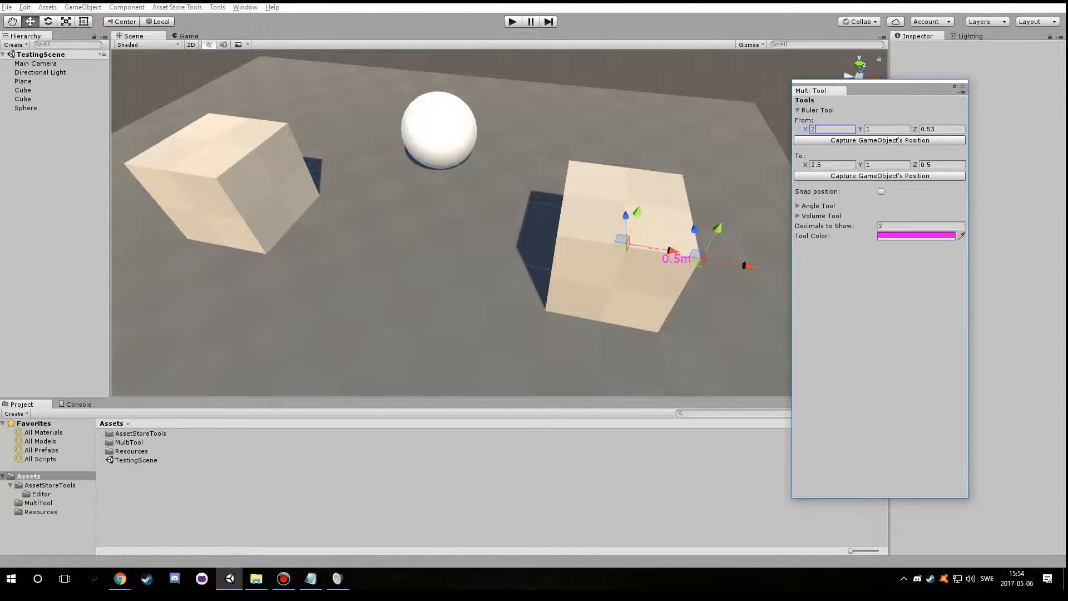
middle_drag(556, 245, 473, 242)
click(831, 165)
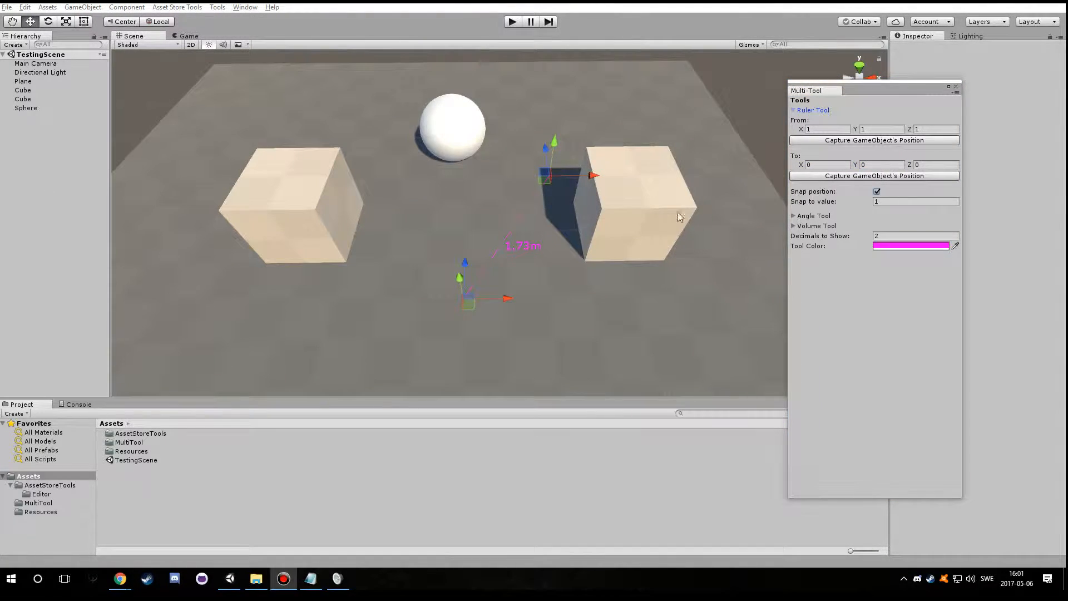
Collapse the Ruler Tool section and expand the Angle Tool section
alt+drag(644, 215, 782, 118)
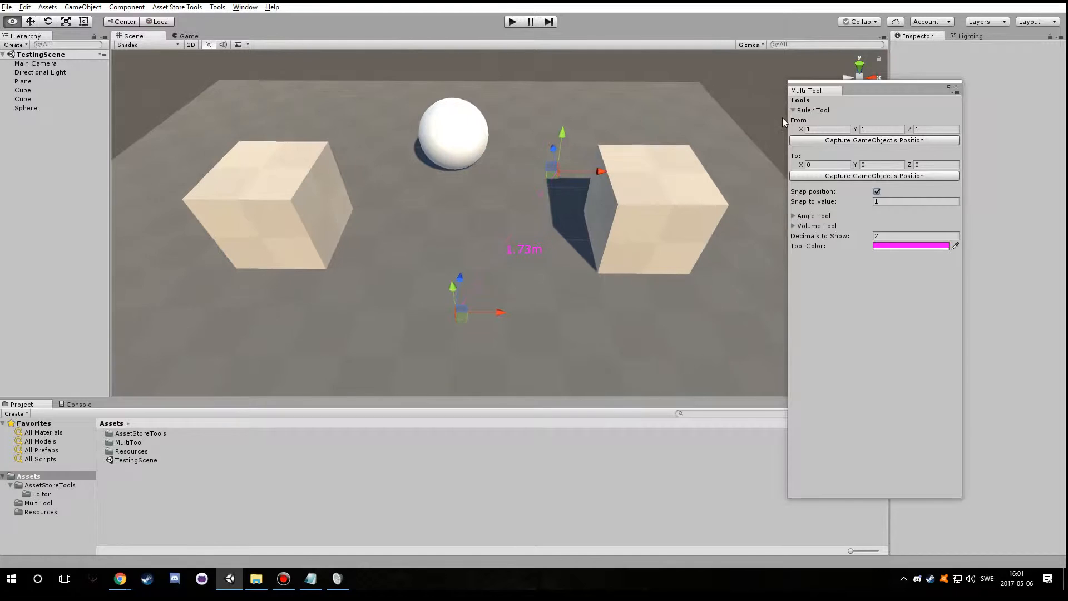
click(792, 110)
alt+drag(636, 191, 586, 186)
click(792, 110)
click(793, 110)
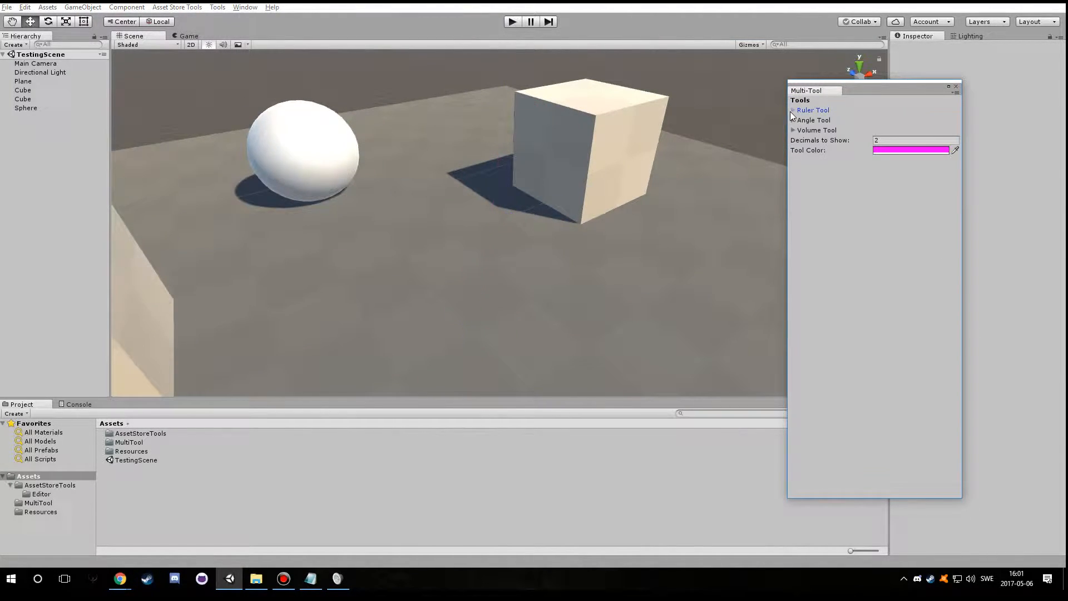
click(792, 121)
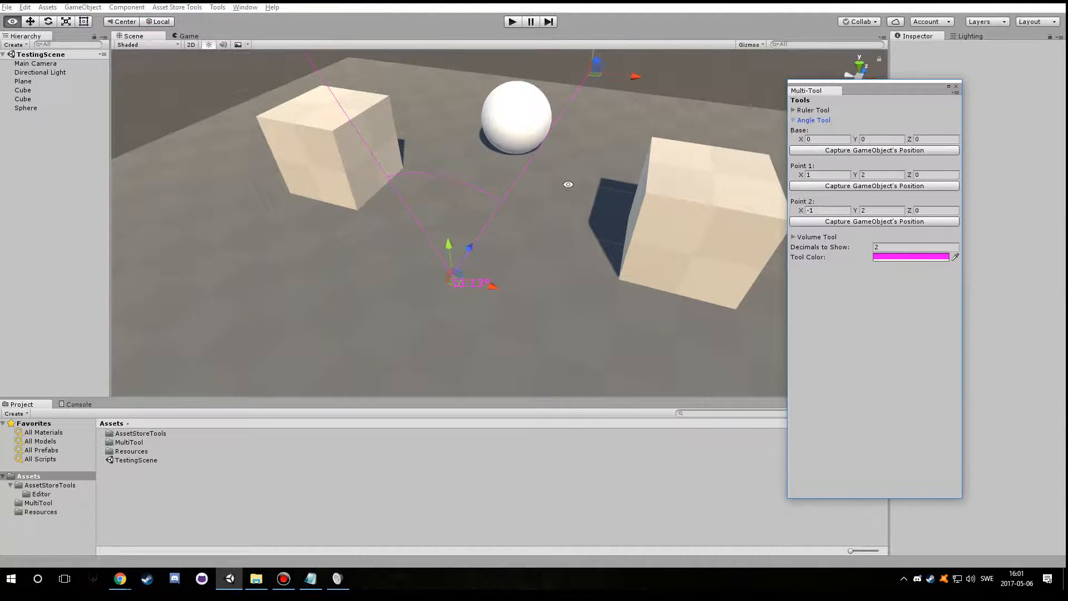
Place the angle's Base at -1.49, 0, 0.53, Point 1 at 1.51, 0, 0.53 and Point 2 at 1.5, 1, 0.5 on the cubes' corners
alt+drag(544, 225, 389, 144)
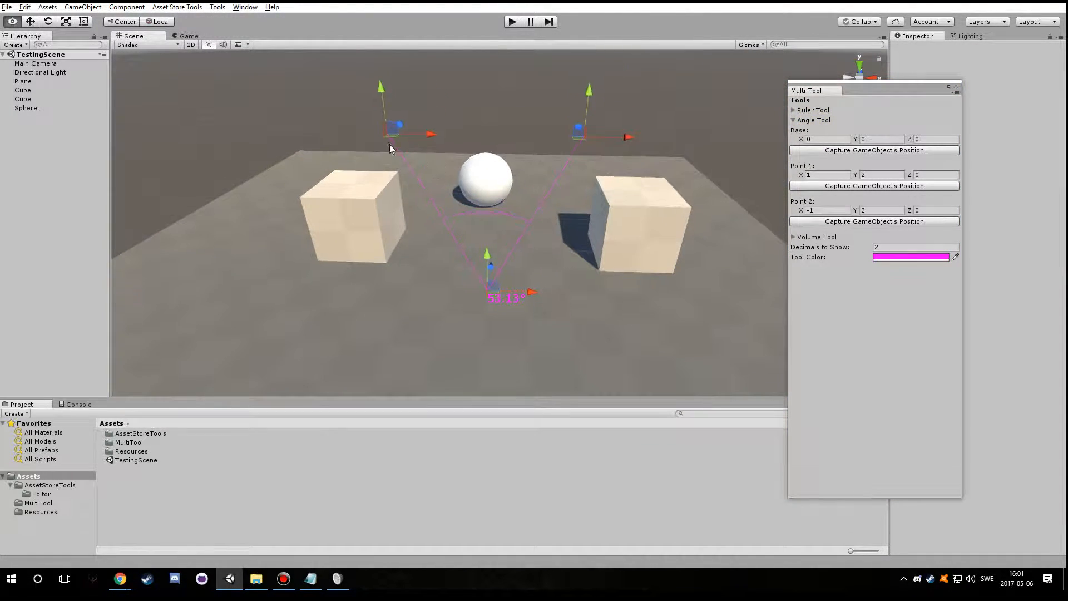
alt+drag(533, 228, 501, 292)
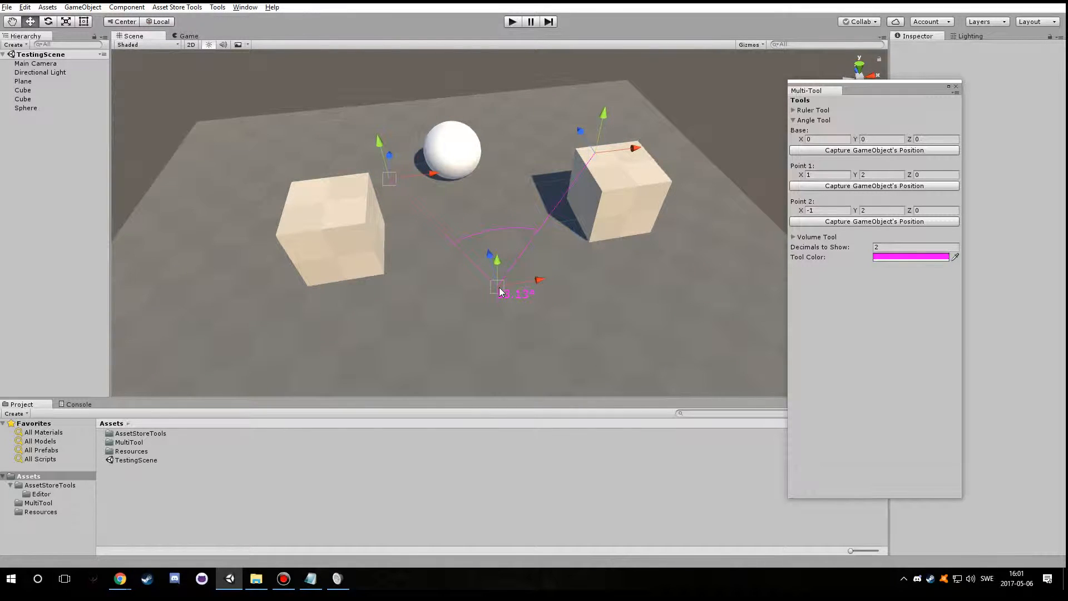
drag(596, 151, 314, 136)
drag(345, 90, 598, 183)
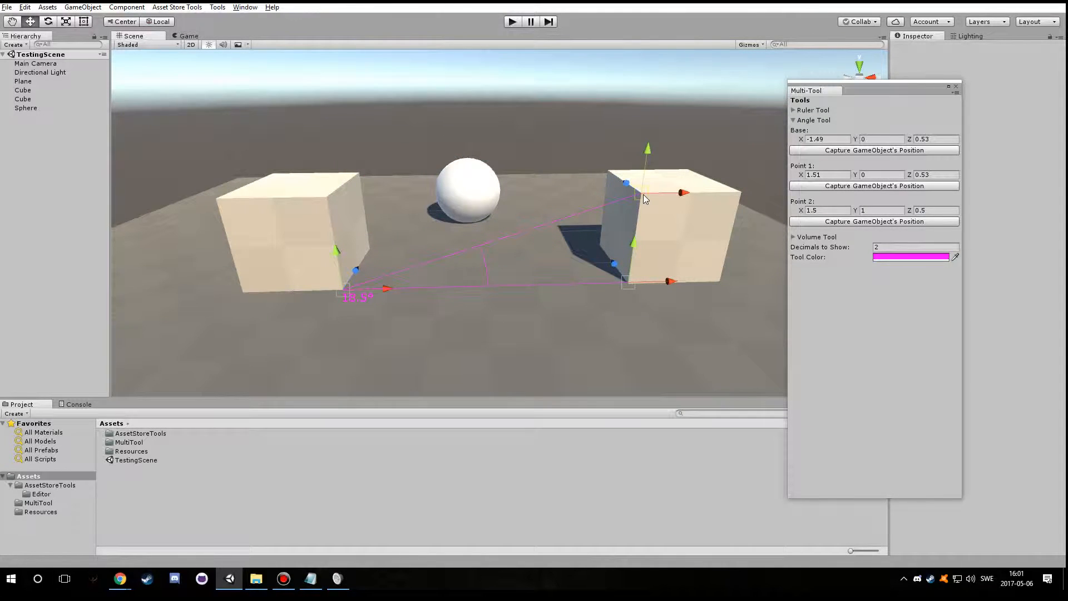
Move the angle's Point 1 off the cube to about -0.27, 1.45, 0.23 in the space between the cubes
drag(633, 243, 586, 94)
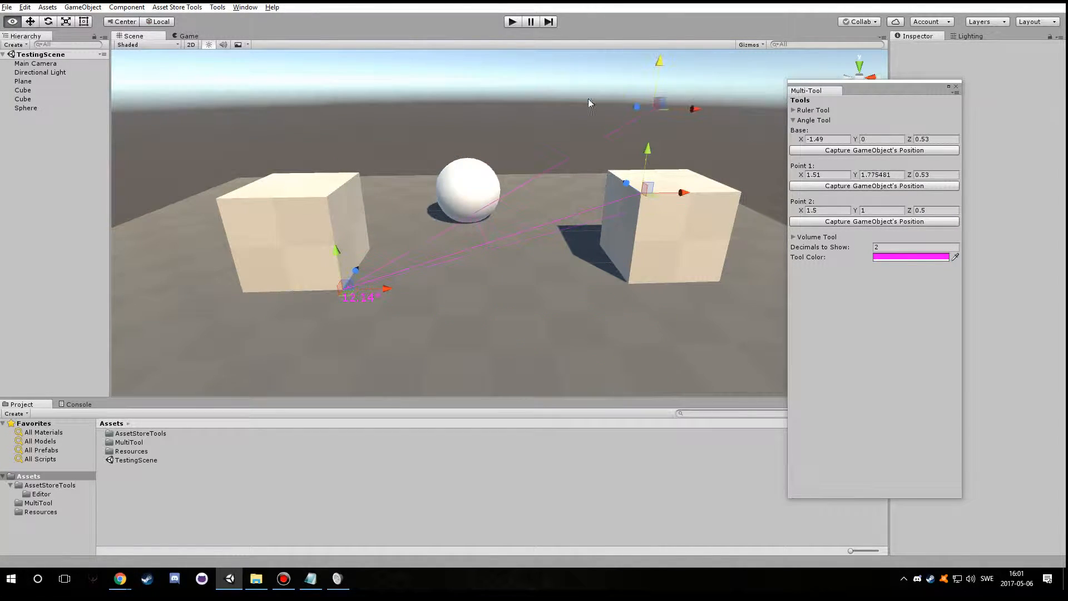
drag(616, 156, 449, 141)
alt+drag(594, 171, 476, 226)
drag(444, 185, 455, 216)
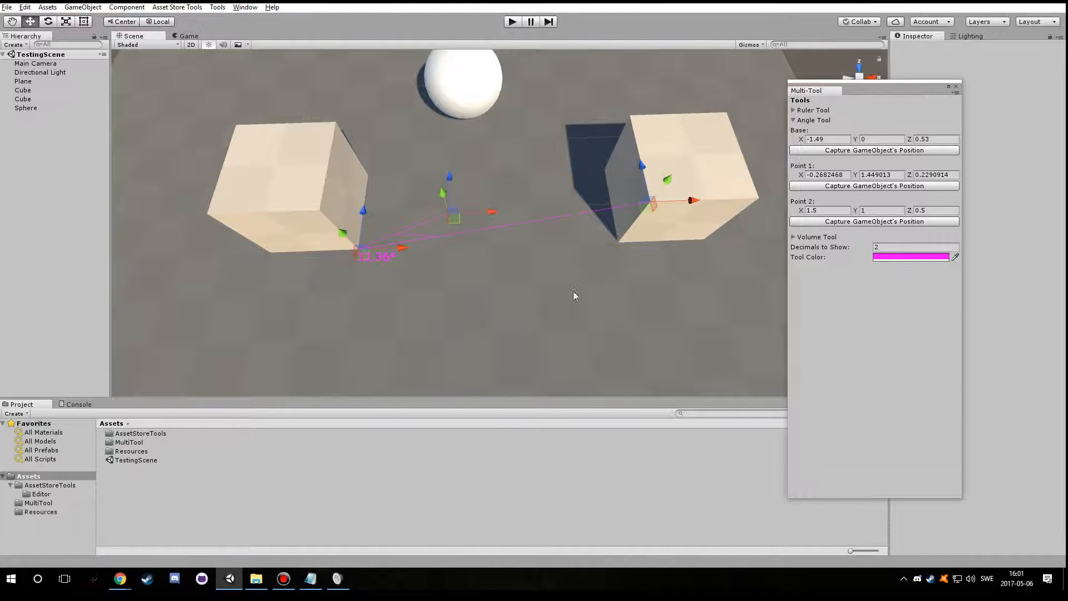
alt+drag(574, 295, 581, 167)
Collapse the Angle Tool section and expand the Volume Tool section
click(793, 120)
click(793, 130)
alt+drag(738, 194, 609, 228)
Switch the Volume Mode through Box and Sphere, ending on Plane
click(901, 141)
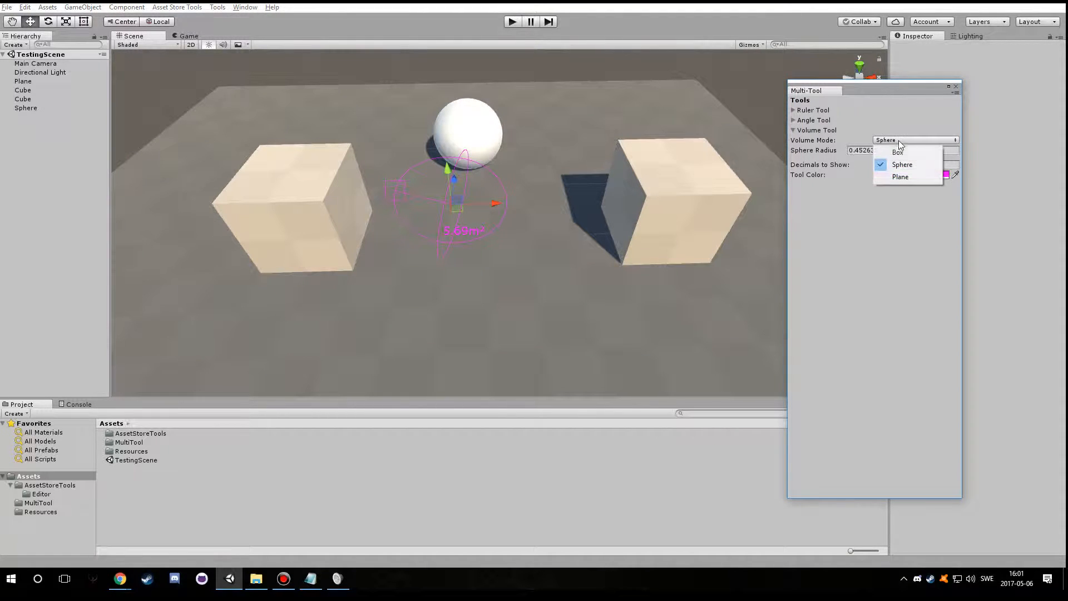
click(903, 153)
click(912, 140)
click(911, 164)
click(912, 140)
click(901, 176)
Reshape the measuring plane between the cubes' bases, placing one of its points at -1.49, 0, 1.53
alt+drag(710, 210, 675, 179)
drag(448, 328, 406, 285)
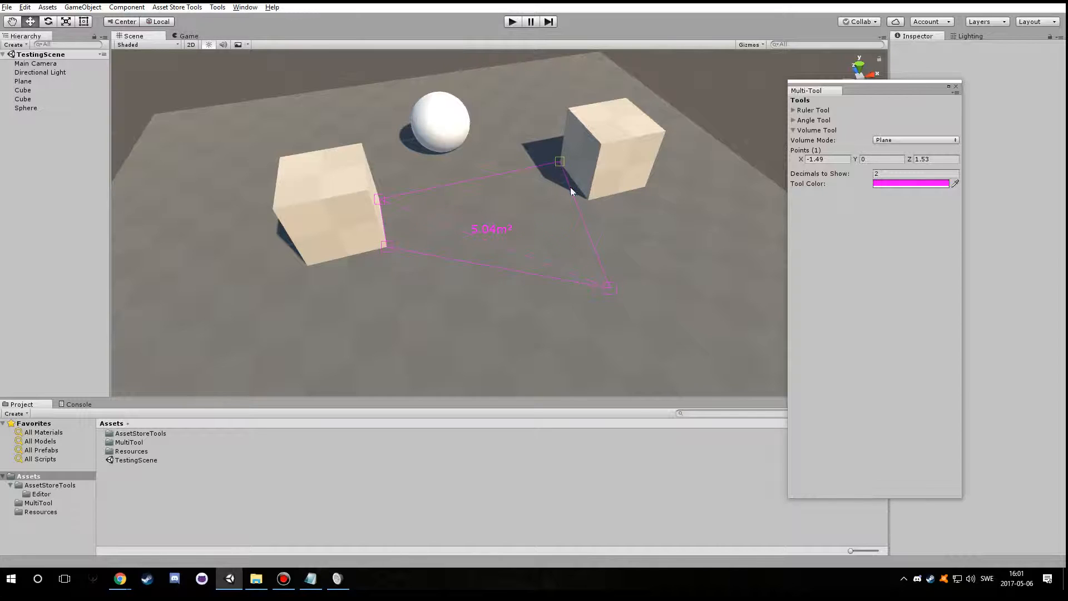
scroll(589, 198, up, 3)
alt+drag(591, 198, 658, 199)
Switch the Volume Mode to Box and resize the box to extents of about 3.37, 0.62, 2.69
click(913, 140)
click(896, 143)
scroll(611, 156, down, 7)
alt+drag(524, 189, 682, 181)
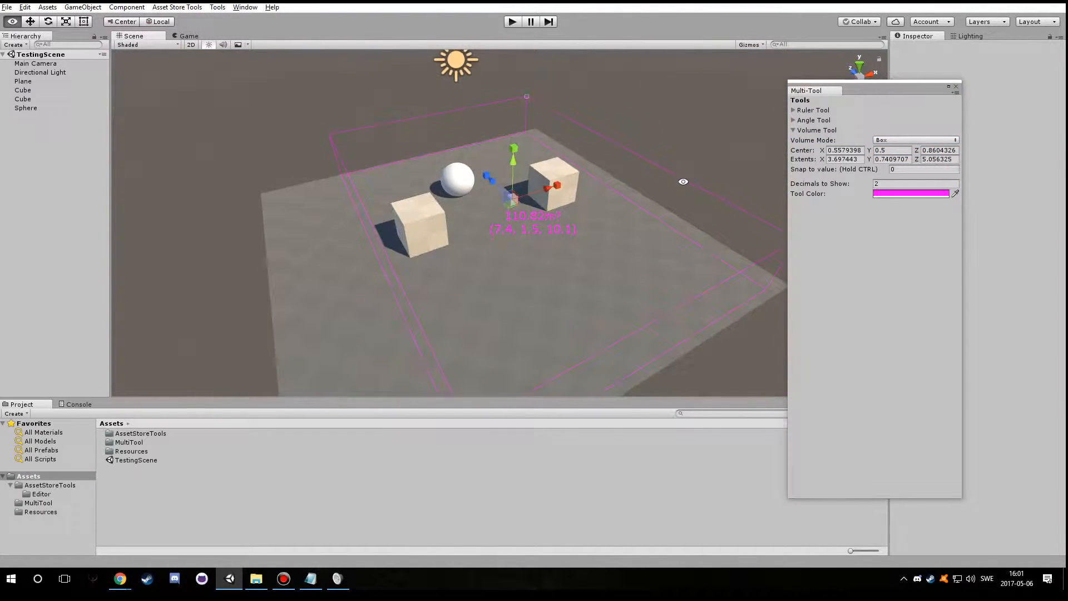
middle_drag(614, 217, 610, 167)
alt+drag(610, 167, 544, 216)
drag(400, 362, 320, 139)
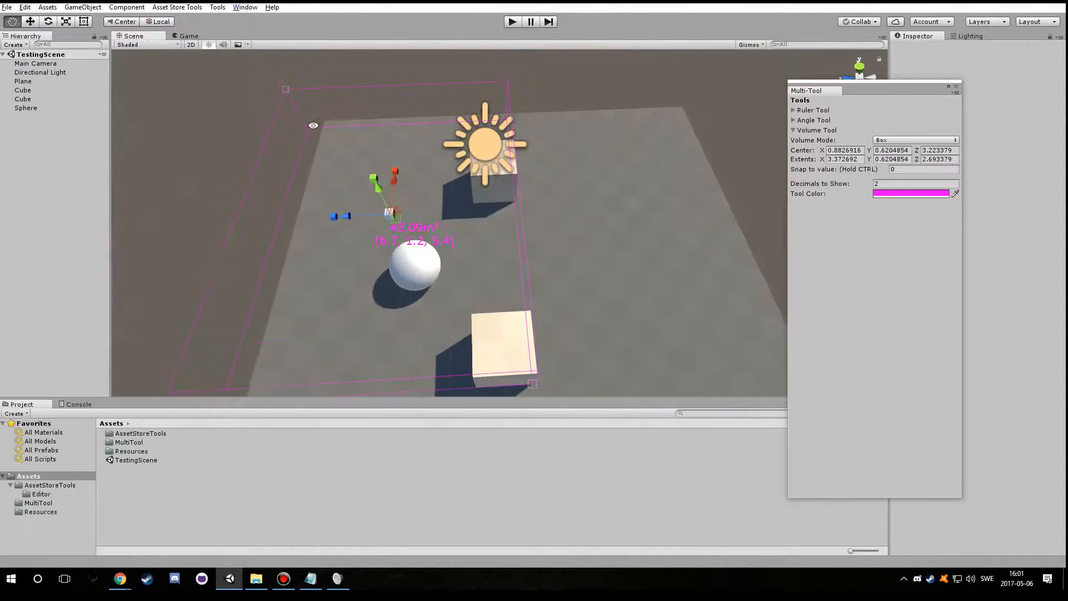
Resize the measuring box from its far corner and adjust it with its centre handles
drag(288, 97, 623, 178)
alt+scroll(413, 151, up, 7)
drag(401, 205, 429, 173)
alt+drag(608, 210, 531, 212)
Switch the Volume Mode to Sphere and view the measuring sphere among the scene objects
click(905, 140)
click(908, 167)
alt+drag(513, 167, 536, 270)
alt+scroll(675, 255, up, 5)
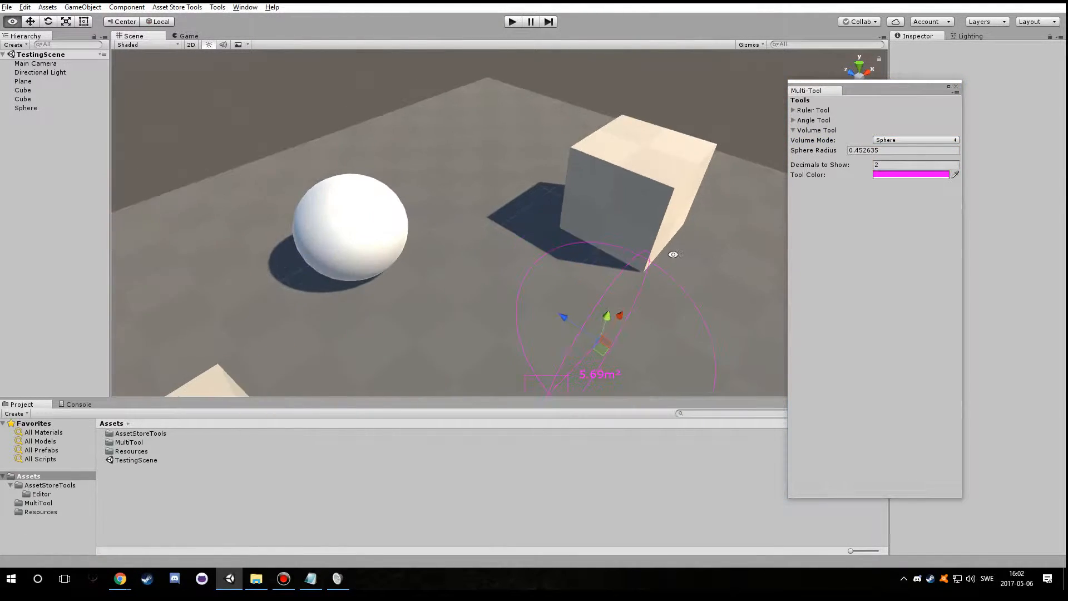
alt+drag(675, 255, 405, 198)
alt+scroll(434, 217, down, 3)
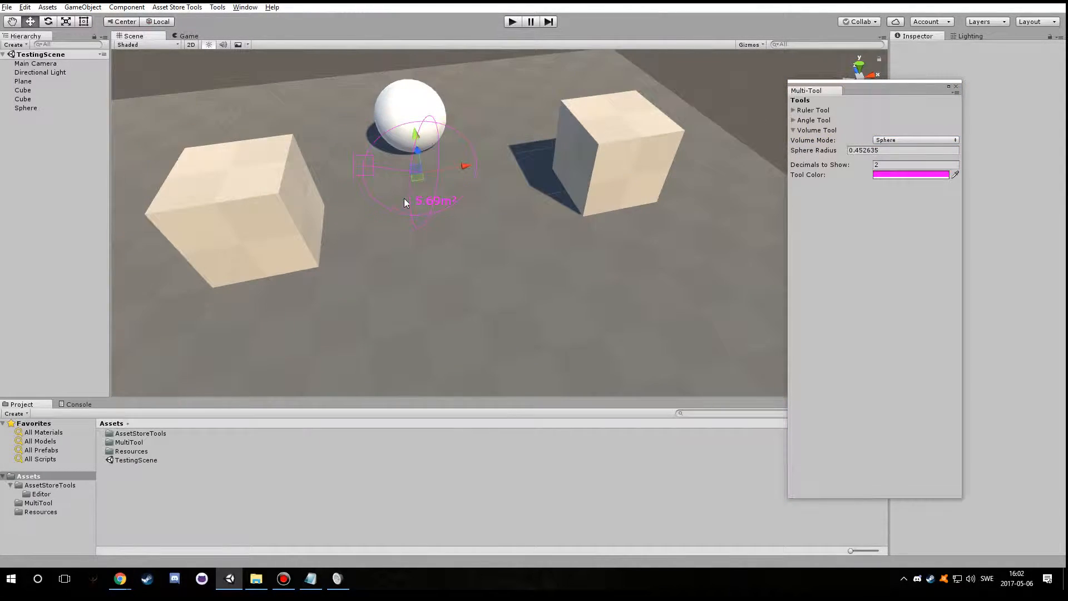
Enlarge the measuring sphere to a radius of about 1.39 and reposition it in the scene
scroll(451, 178, down, 5)
drag(488, 181, 583, 164)
drag(409, 185, 445, 117)
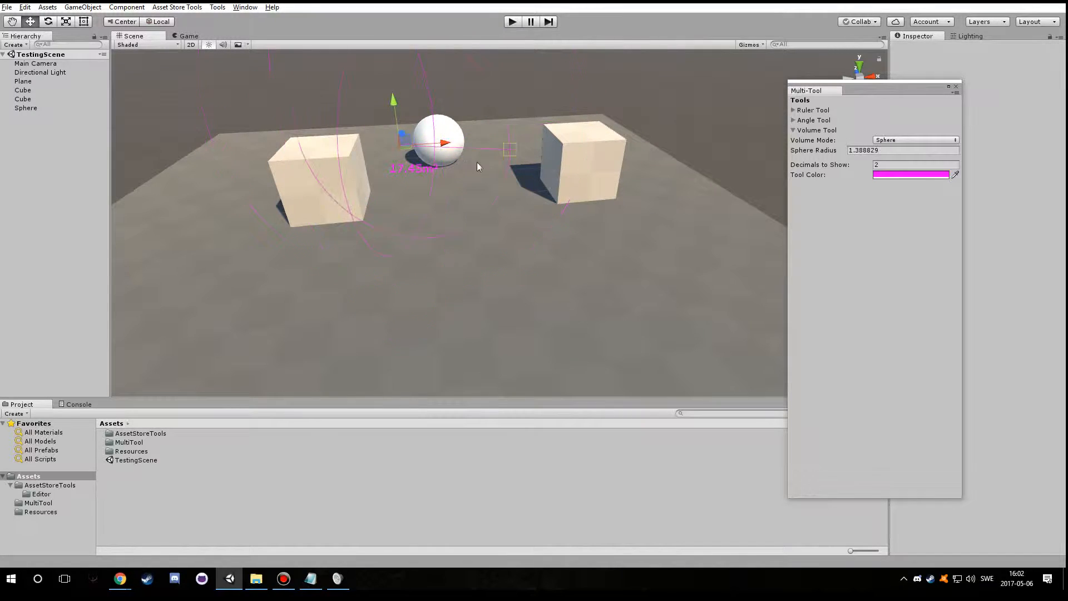
alt+drag(262, 153, 575, 258)
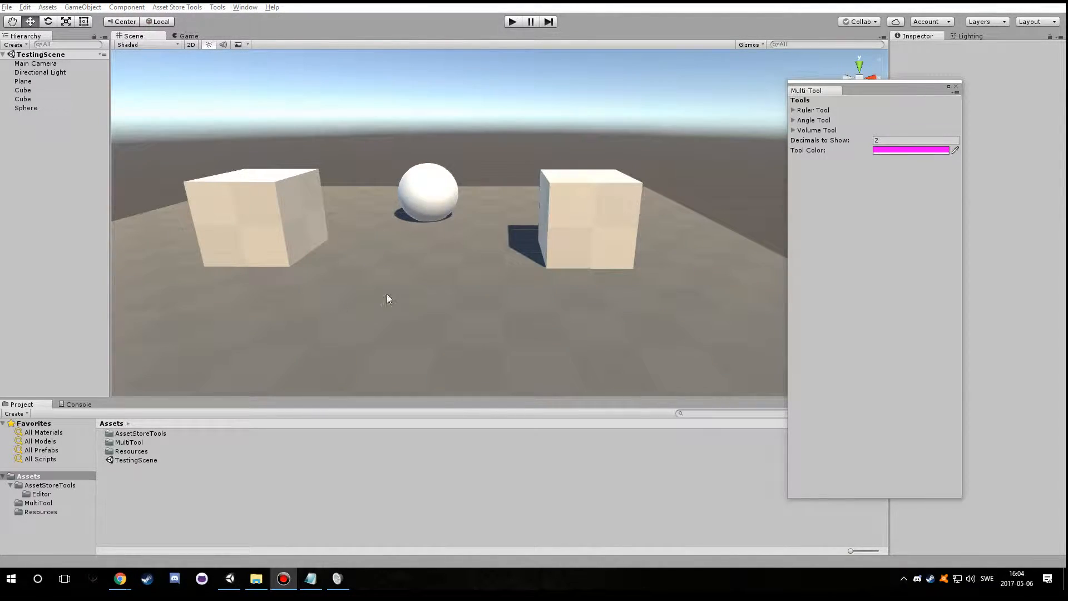
Select the cube located at position 2, 0.5, 1 in the scene
alt+drag(388, 299, 499, 166)
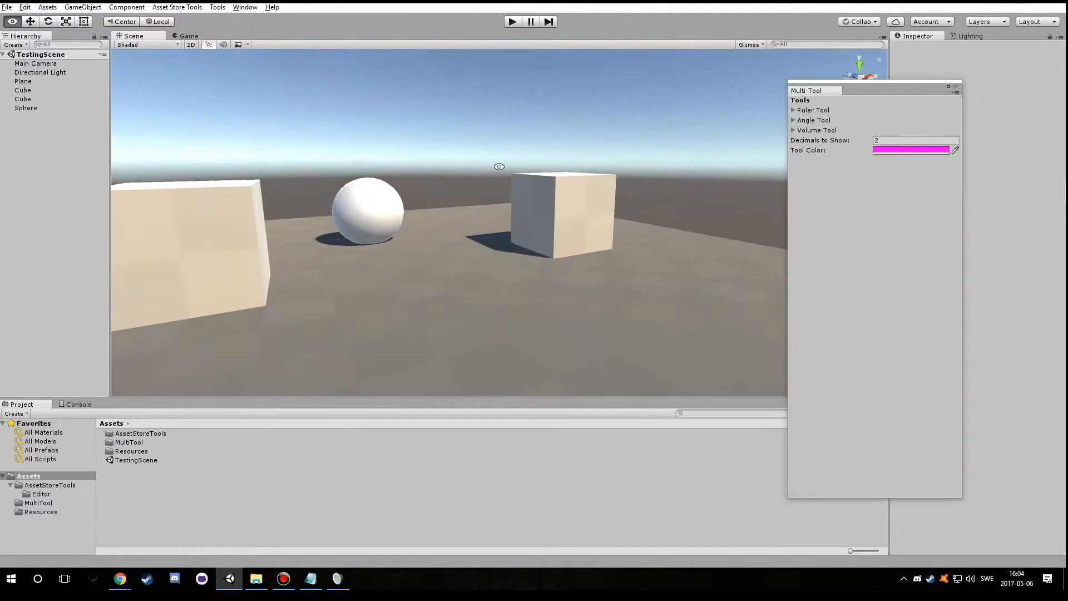
click(583, 181)
middle_drag(680, 223, 625, 251)
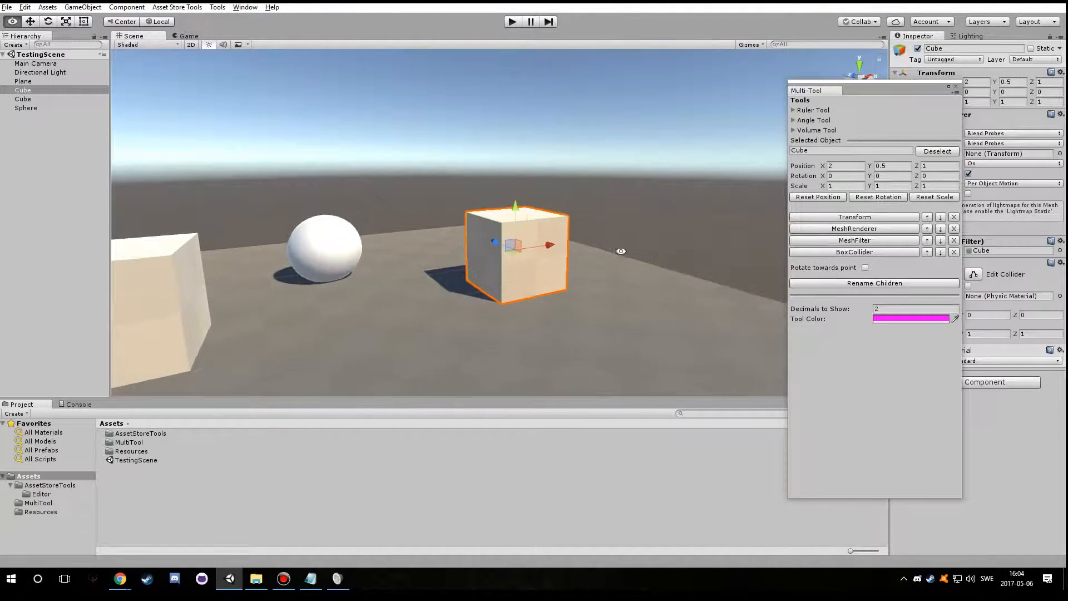
alt+right_drag(624, 251, 966, 281)
middle_drag(769, 257, 718, 241)
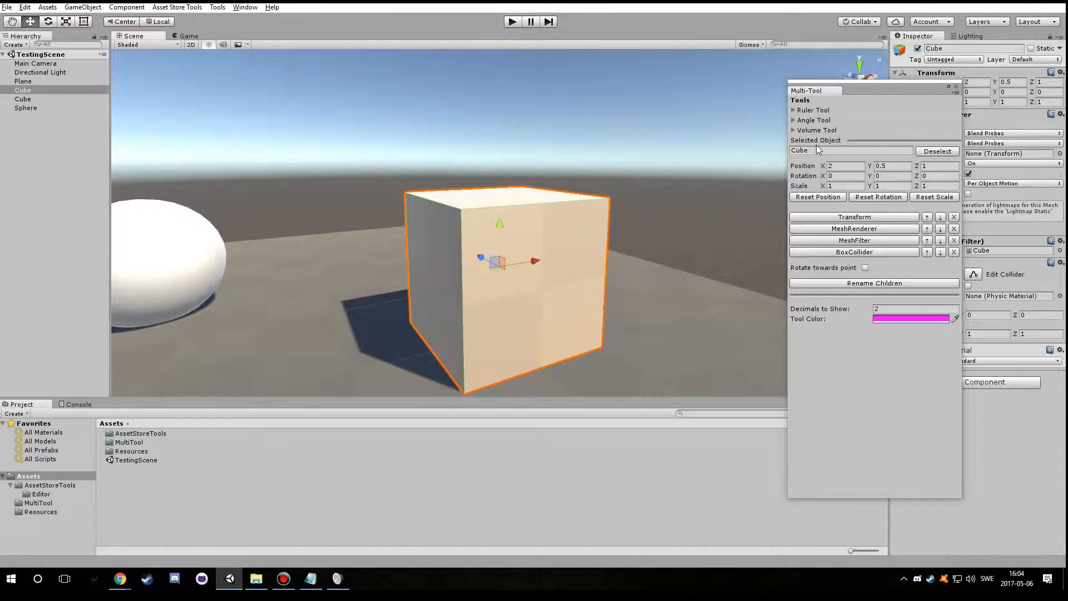
Rename the selected cube to Cuboid in the Multi-Tool window and deselect it
click(812, 152)
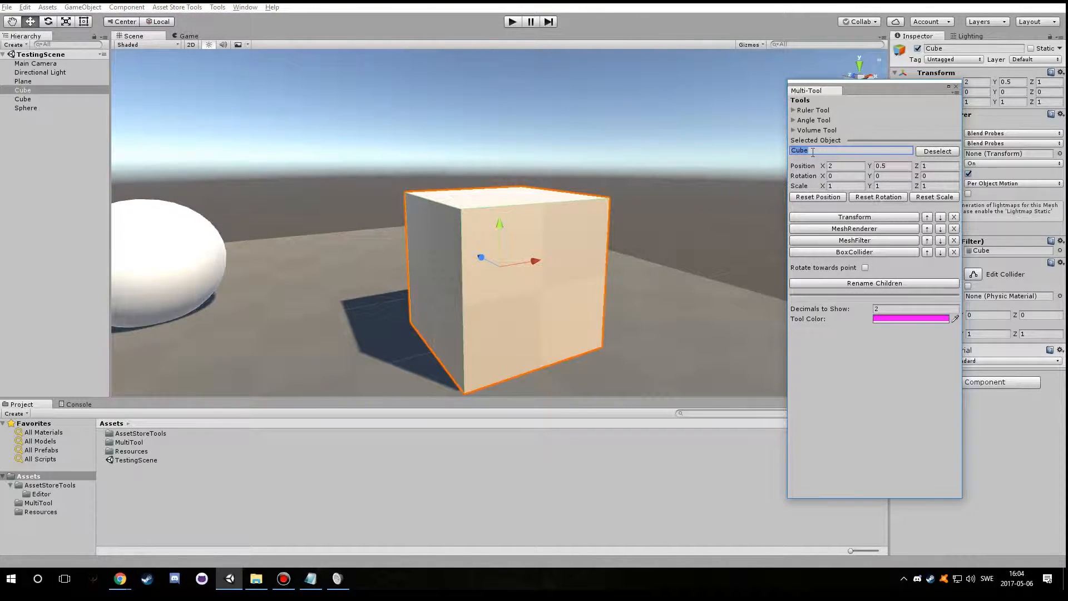
alt+drag(615, 216, 581, 259)
click(936, 151)
alt+drag(593, 177, 647, 134)
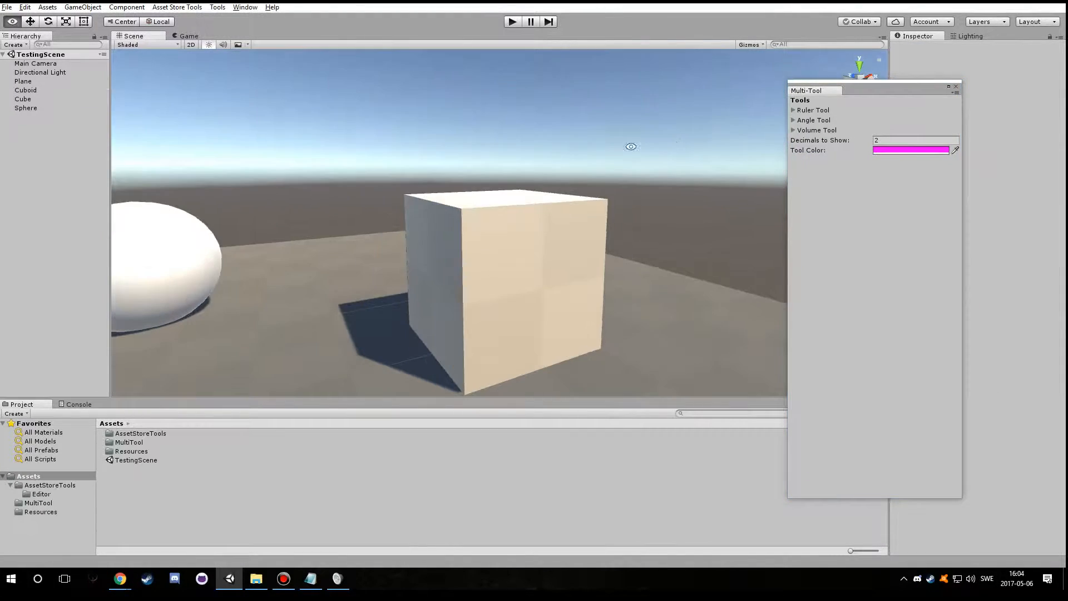
Select Cuboid and set its X position to 3 in the Multi-Tool window
click(561, 222)
alt+drag(703, 214, 784, 197)
click(842, 167)
text(3)
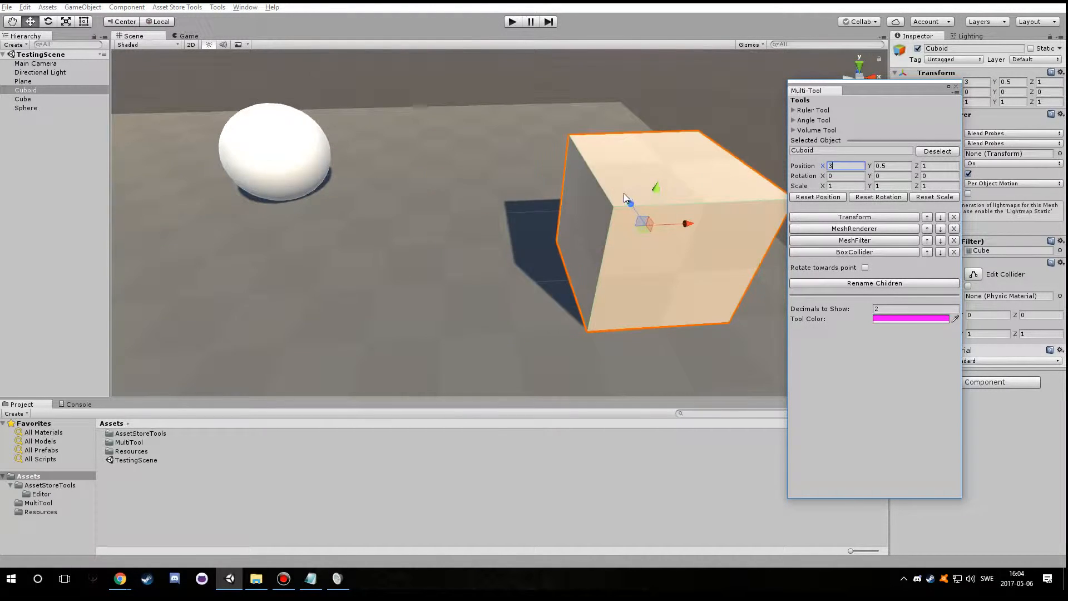
Reset Cuboid's position to the origin with the Multi-Tool
scroll(625, 192, down, 5)
alt+drag(620, 219, 715, 247)
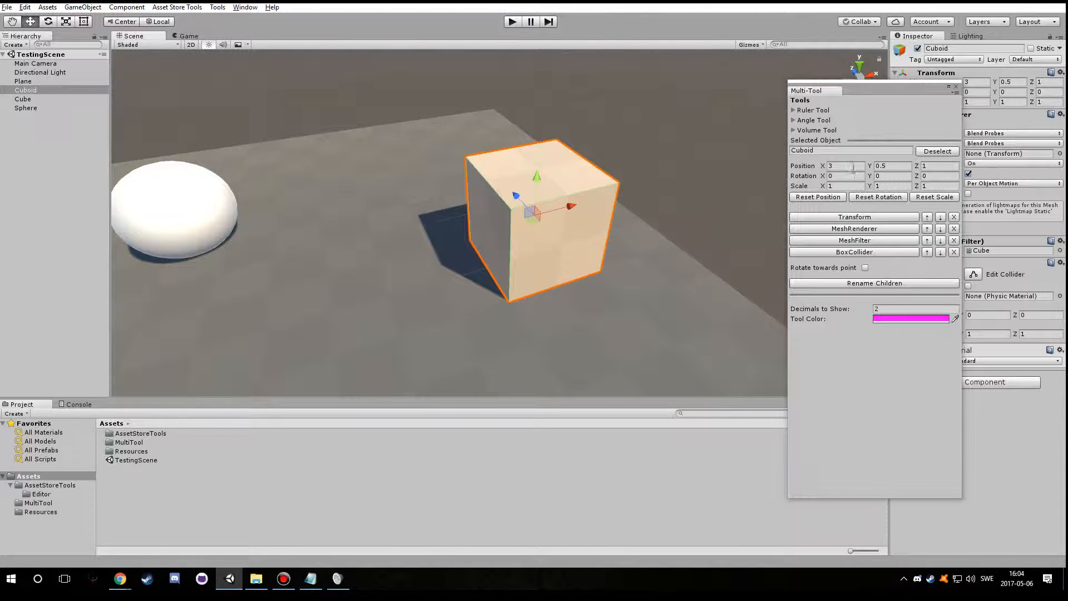
click(828, 200)
scroll(605, 220, down, 4)
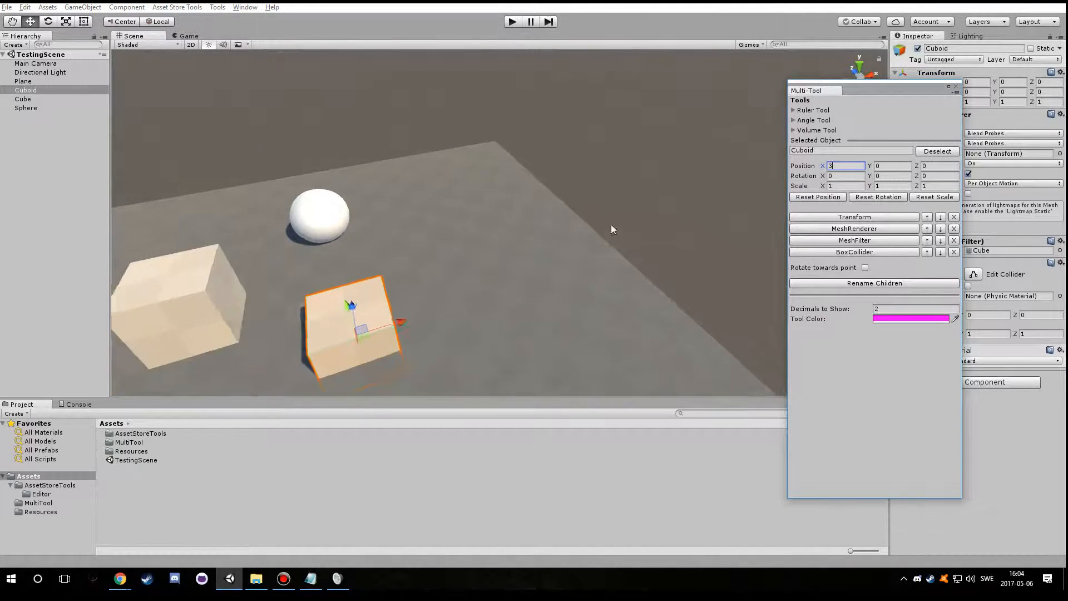
Rotate Cuboid to about 46.26 degrees in X and 41.49 degrees in Y
drag(823, 176, 612, 211)
middle_drag(514, 201, 625, 114)
scroll(626, 114, up, 4)
drag(870, 177, 315, 141)
alt+drag(565, 174, 746, 180)
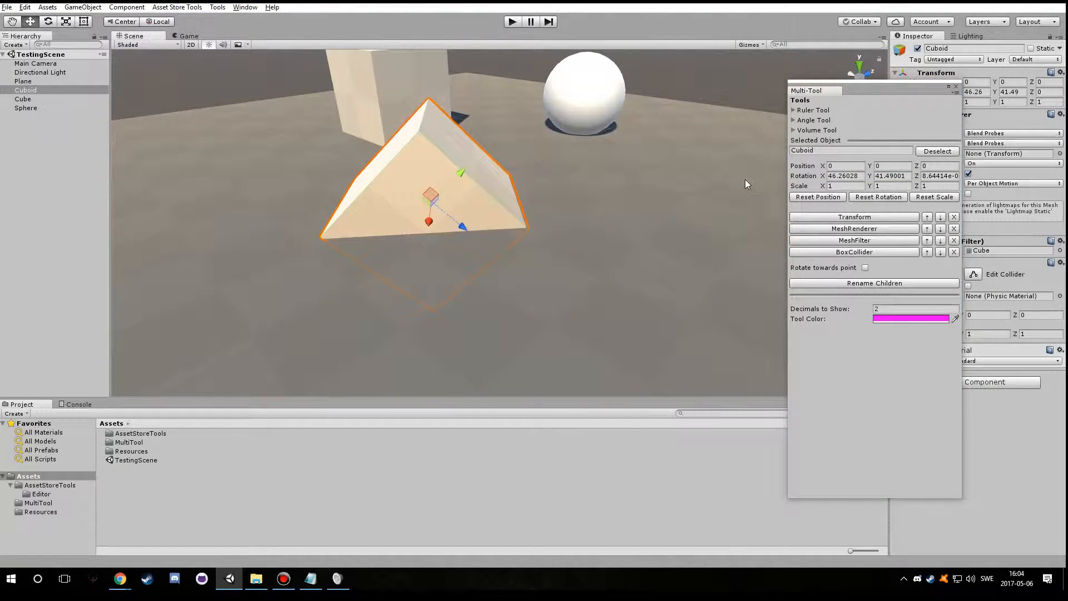
Reset Cuboid's rotation to zero with the Multi-Tool
click(877, 195)
alt+drag(519, 184, 771, 169)
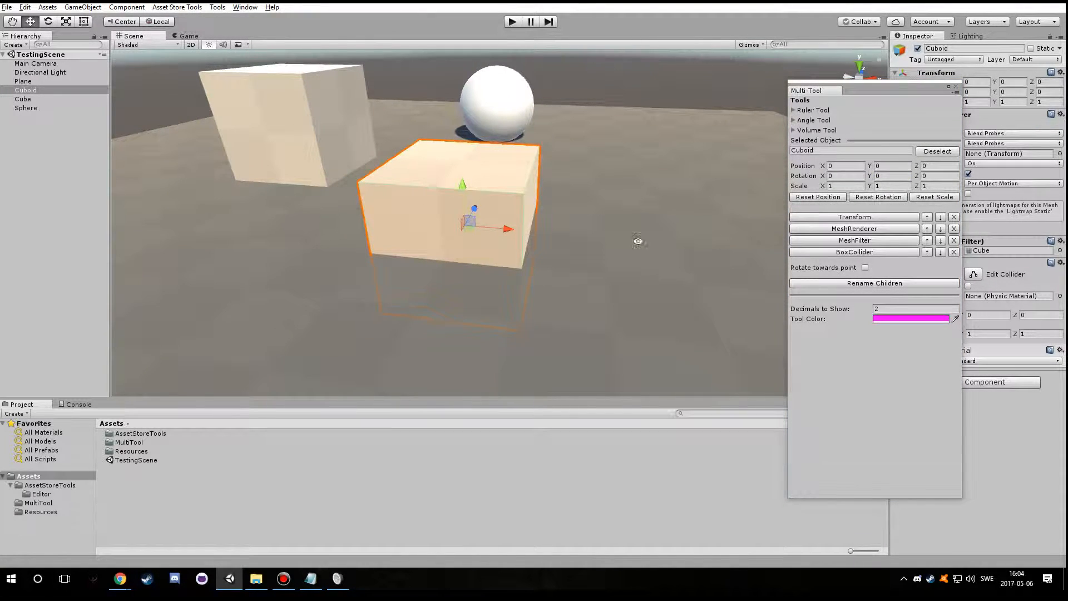
alt+drag(638, 240, 762, 256)
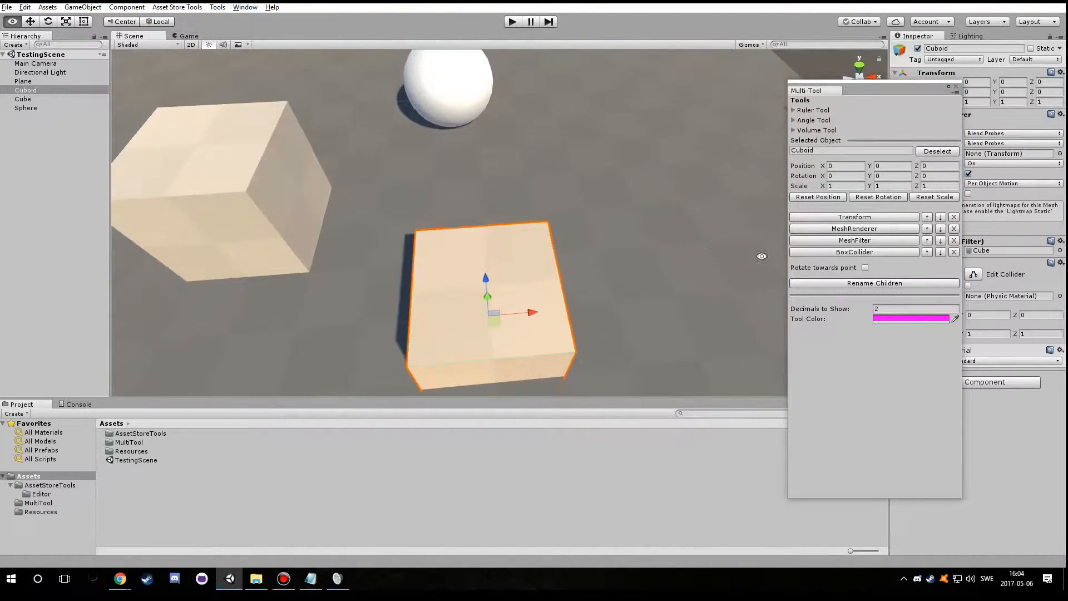
Move the Multi-Tool window off the Inspector so that Cuboid's components are uncovered
drag(883, 91, 801, 58)
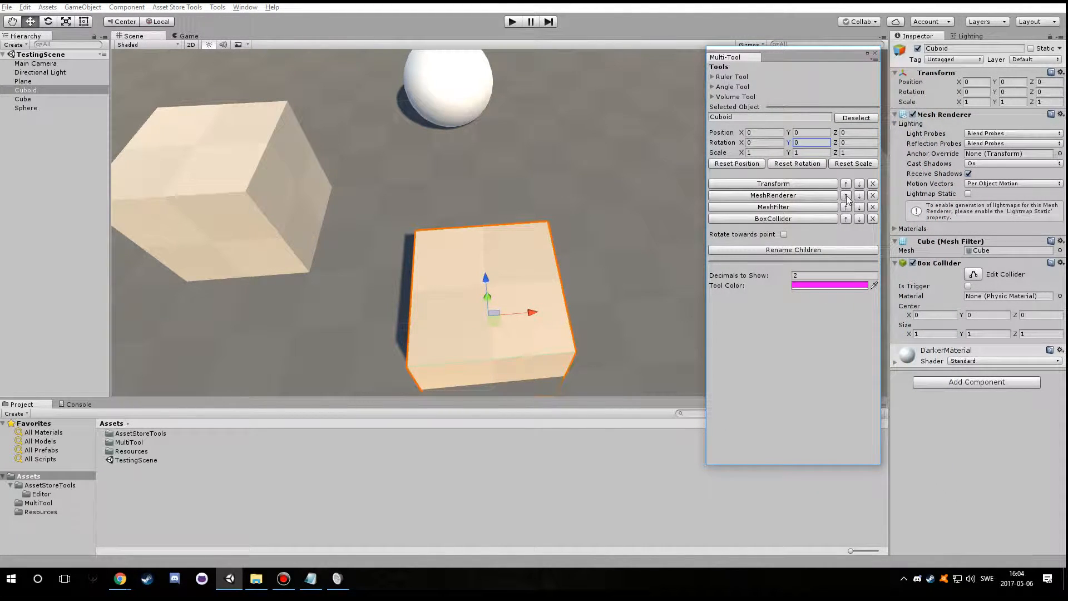
Reorder Cuboid's components with the Multi-Tool so that BoxCollider sits directly below Transform, ahead of MeshRenderer and MeshFilter
right_click(926, 245)
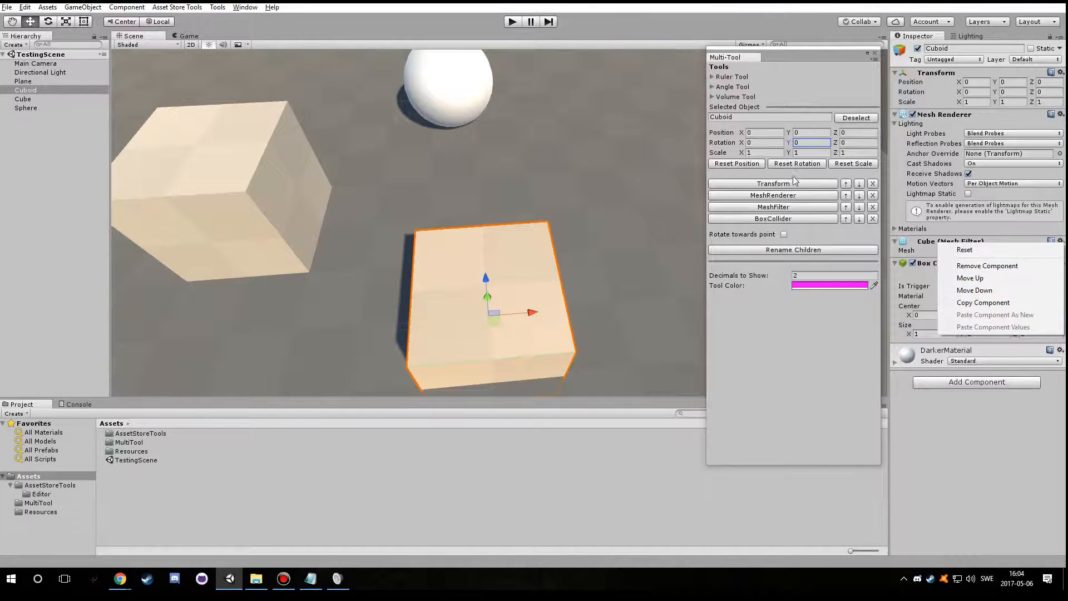
click(819, 185)
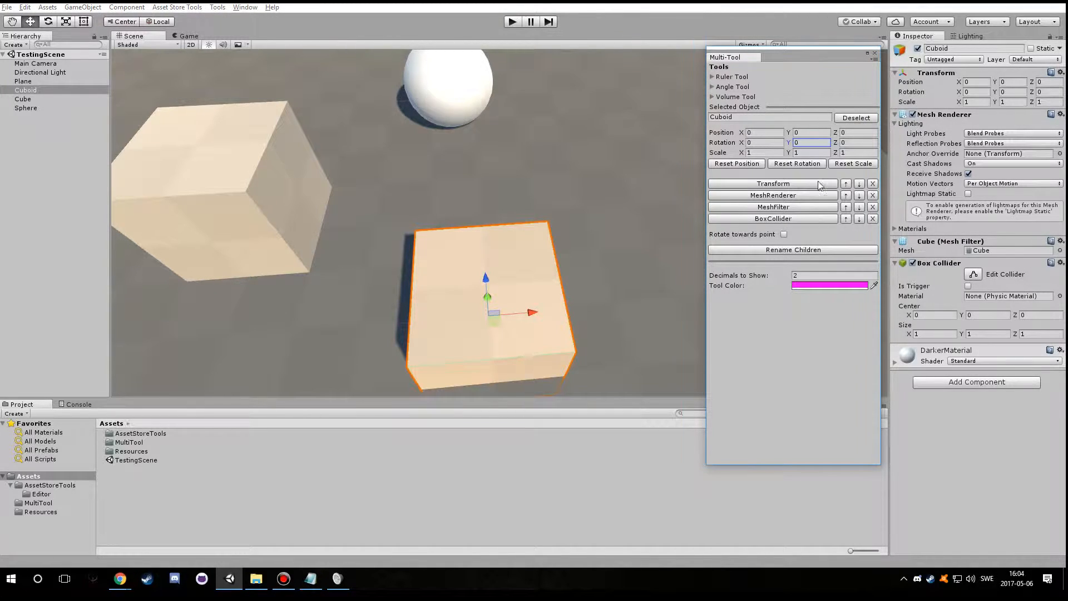
click(859, 208)
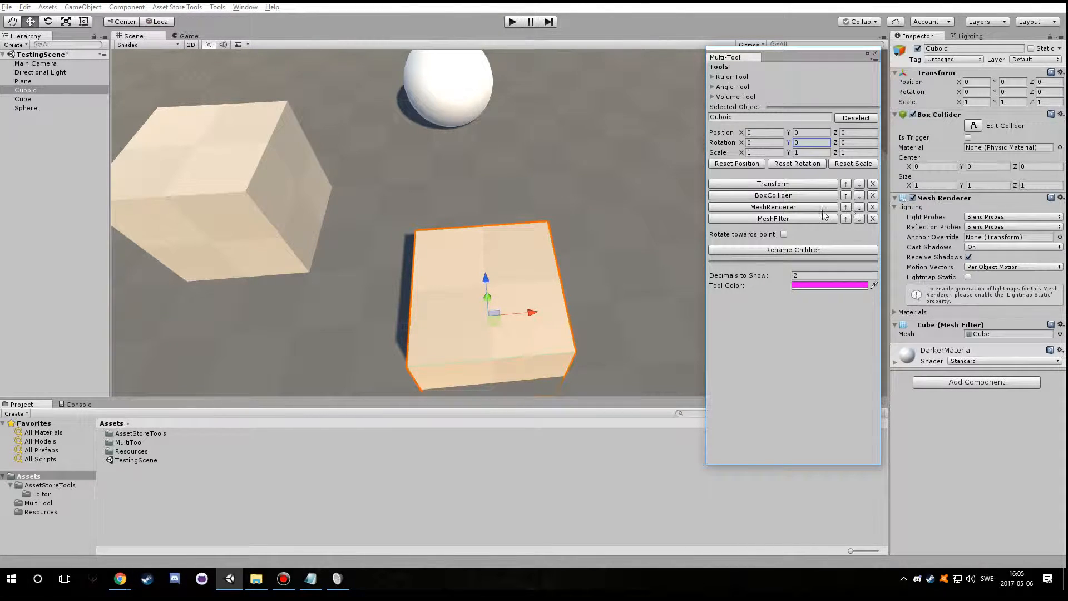
Enable Rotate towards point for Cube and aim it at the plane's corner, about 5.01 degrees in X and 322.13 degrees in Y
scroll(572, 200, down, 3)
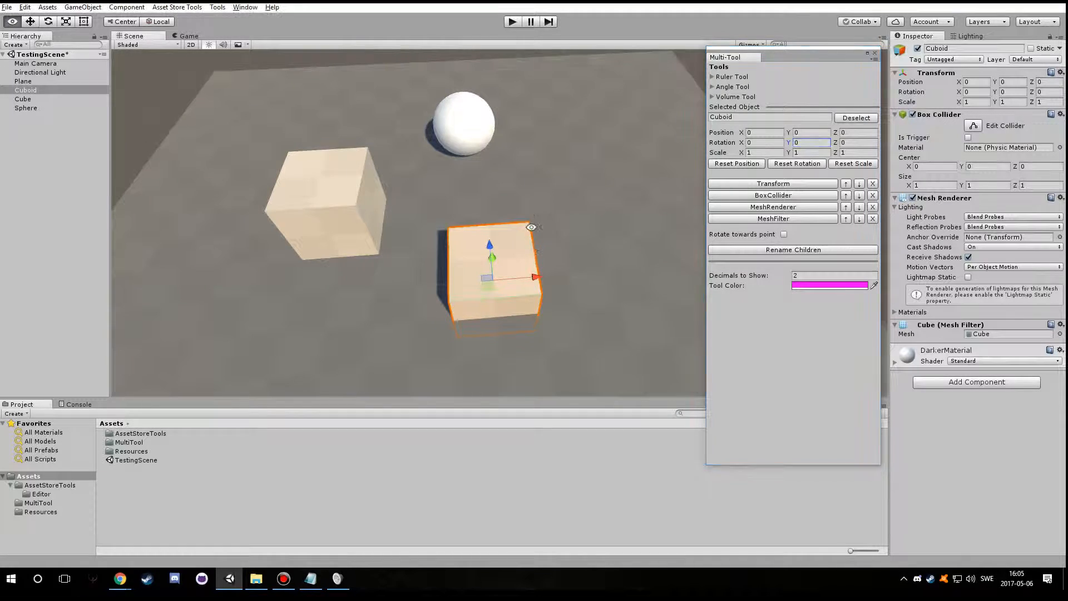
alt+drag(533, 237, 538, 197)
middle_drag(426, 150, 482, 152)
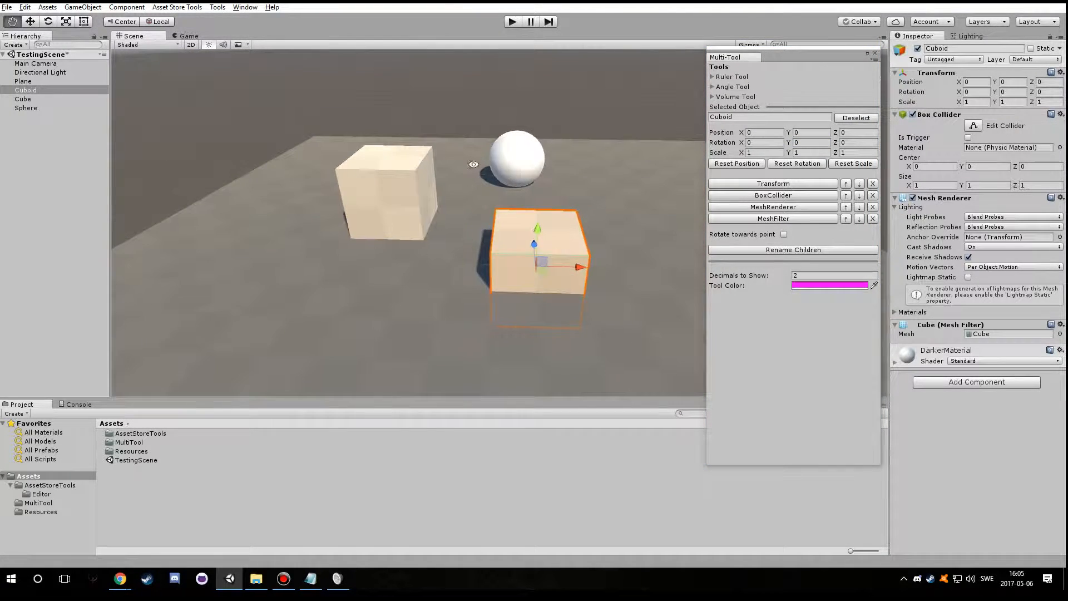
alt+drag(417, 159, 412, 117)
click(374, 180)
middle_drag(332, 148, 387, 159)
click(784, 234)
alt+drag(490, 233, 465, 179)
drag(482, 179, 257, 280)
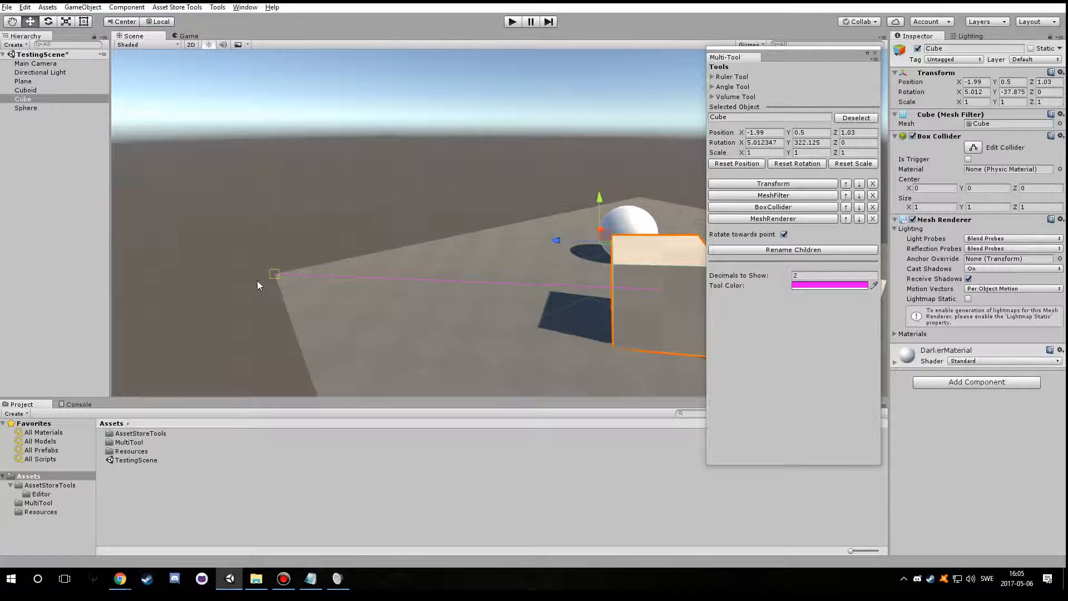
Move Cube's rotation target to a different point in the scene so that Cube turns towards it
scroll(485, 265, down, 3)
alt+drag(485, 265, 284, 253)
alt+drag(548, 241, 421, 249)
drag(672, 261, 440, 108)
alt+drag(304, 163, 269, 168)
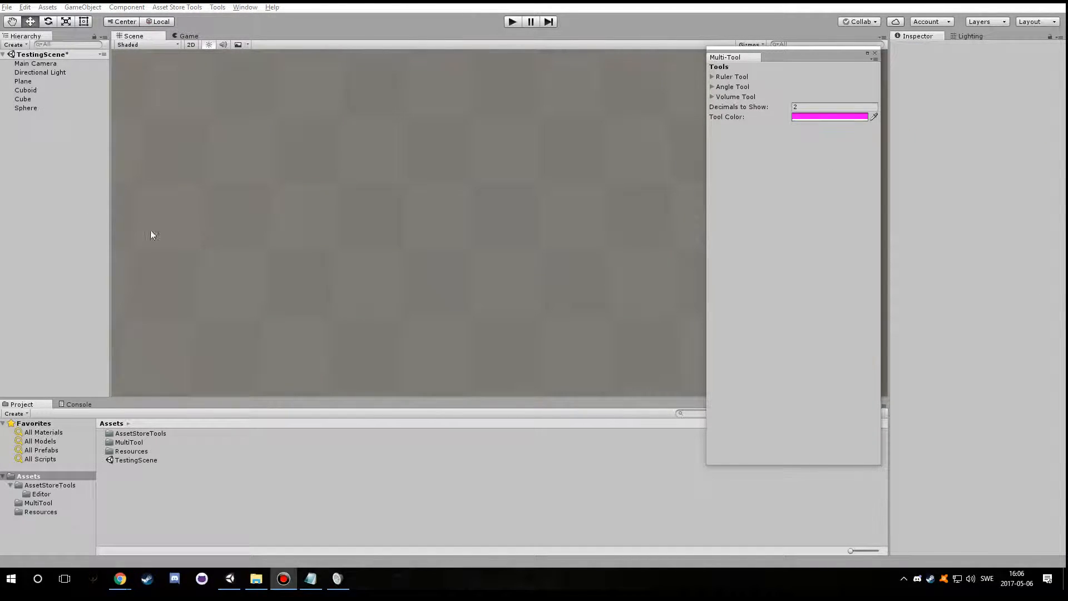
Clear the selection and create an empty GameObject in TestingScene
click(150, 229)
right_click(66, 135)
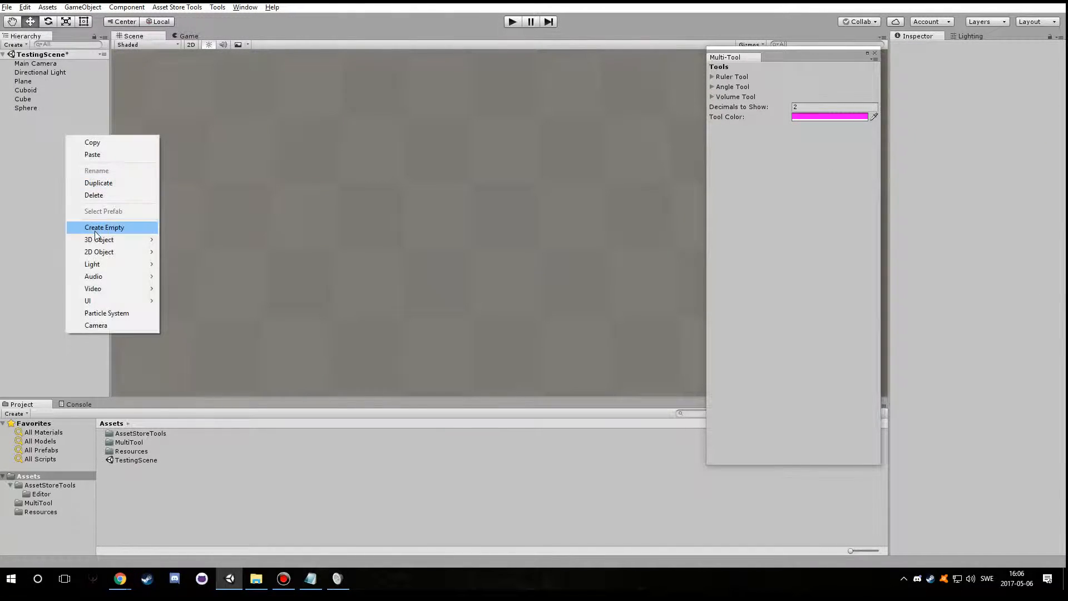
click(102, 229)
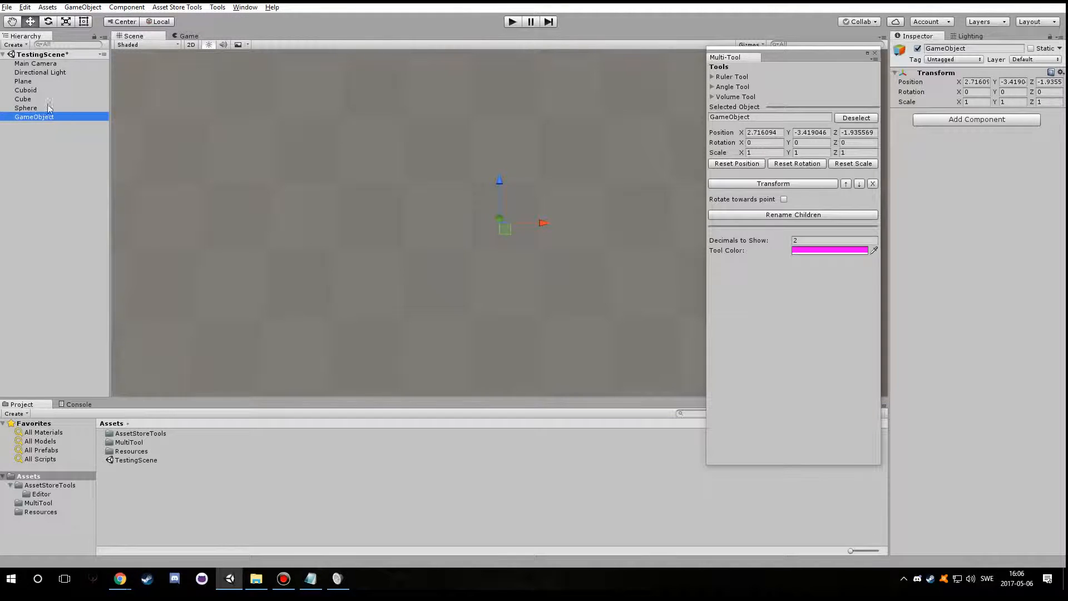
Duplicate GameObject seven times and nest all seven copies under the original
key(ctrl+d)
key(ctrl+d)
key(ctrl+d)
key(ctrl+d)
key(ctrl+d)
key(ctrl+d)
key(ctrl+d)
shift+click(58, 127)
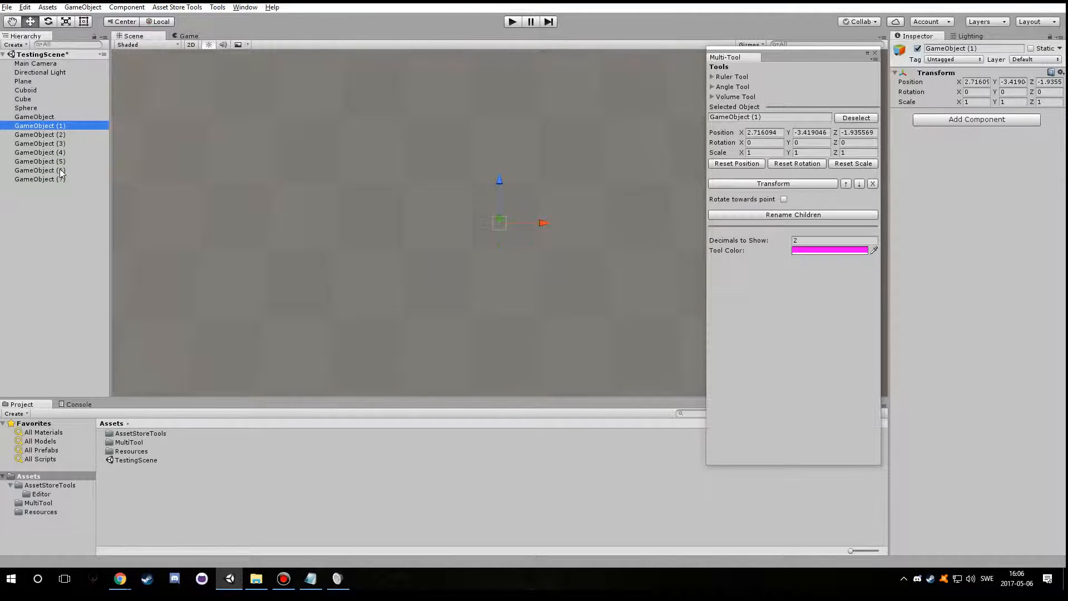
drag(55, 131, 33, 117)
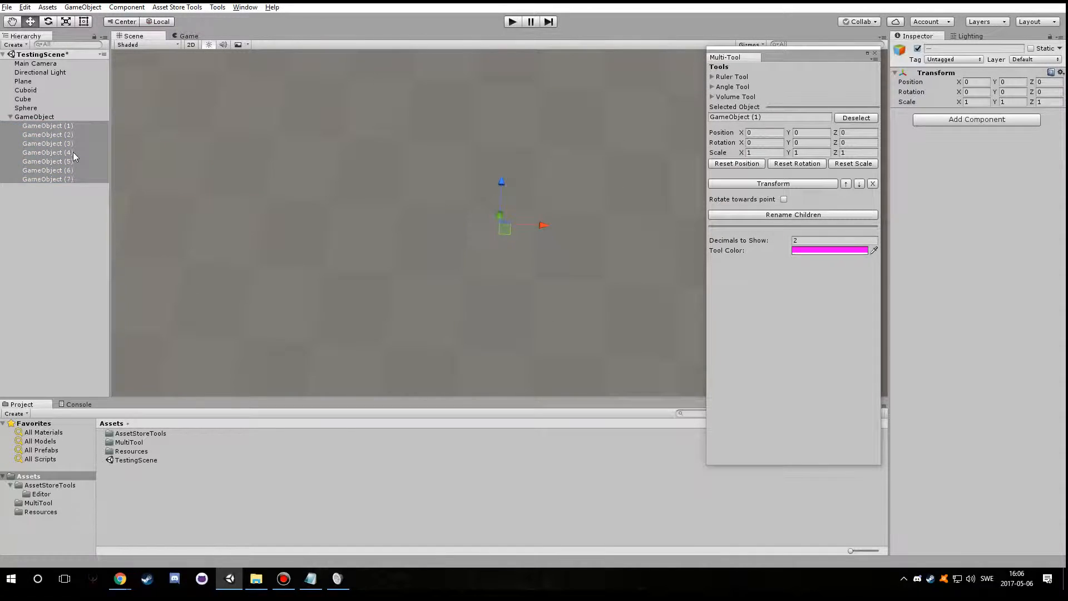
Duplicate GameObject (3) through GameObject (6) and nest the four copies under GameObject (6)
click(72, 169)
shift+click(69, 143)
key(ctrl+d)
drag(72, 196, 65, 171)
click(58, 197)
Duplicate GameObject (3) and GameObject (4) and nest the two copies under GameObject (3)
click(61, 152)
shift+click(65, 144)
key(ctrl+d)
drag(63, 204, 62, 143)
Rename only the direct children of the parent GameObject to Child with the Multi-Tool's Rename Children
click(59, 118)
alt+drag(341, 214, 359, 191)
middle_drag(360, 190, 341, 205)
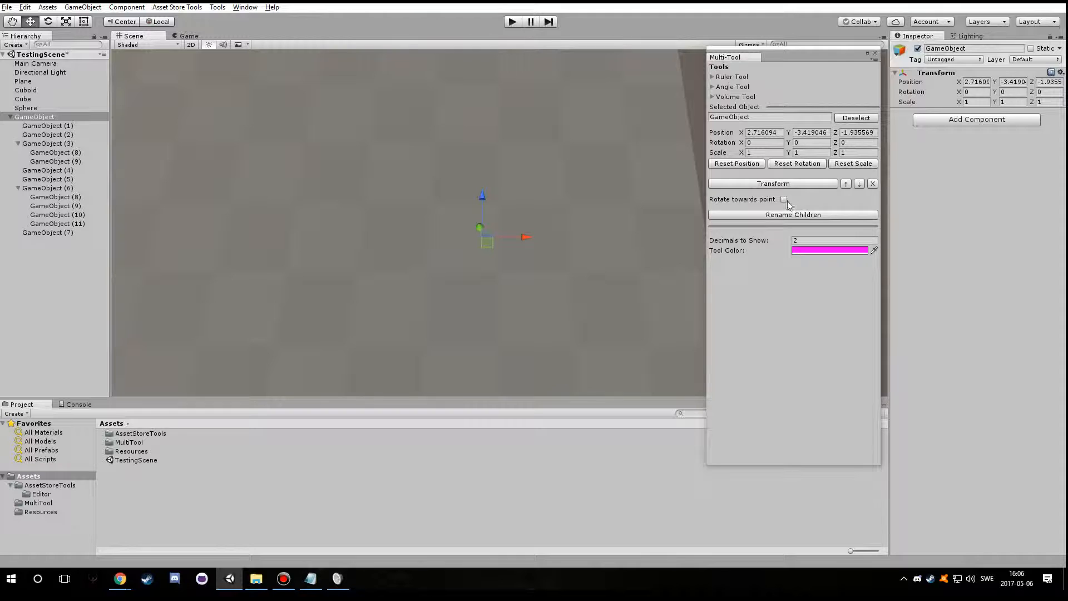
click(793, 216)
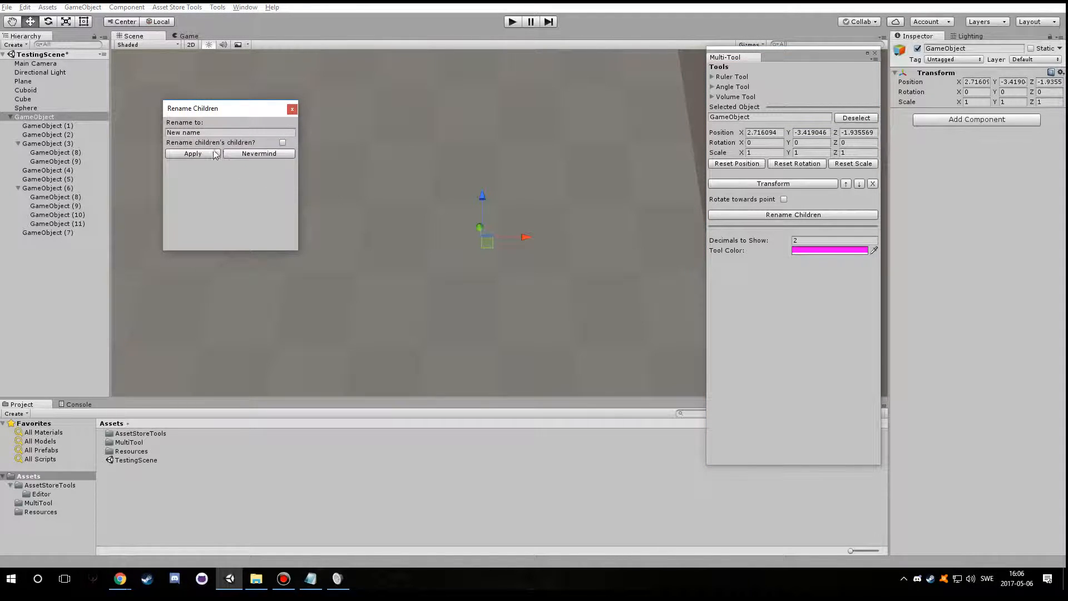
click(224, 132)
text(Child)
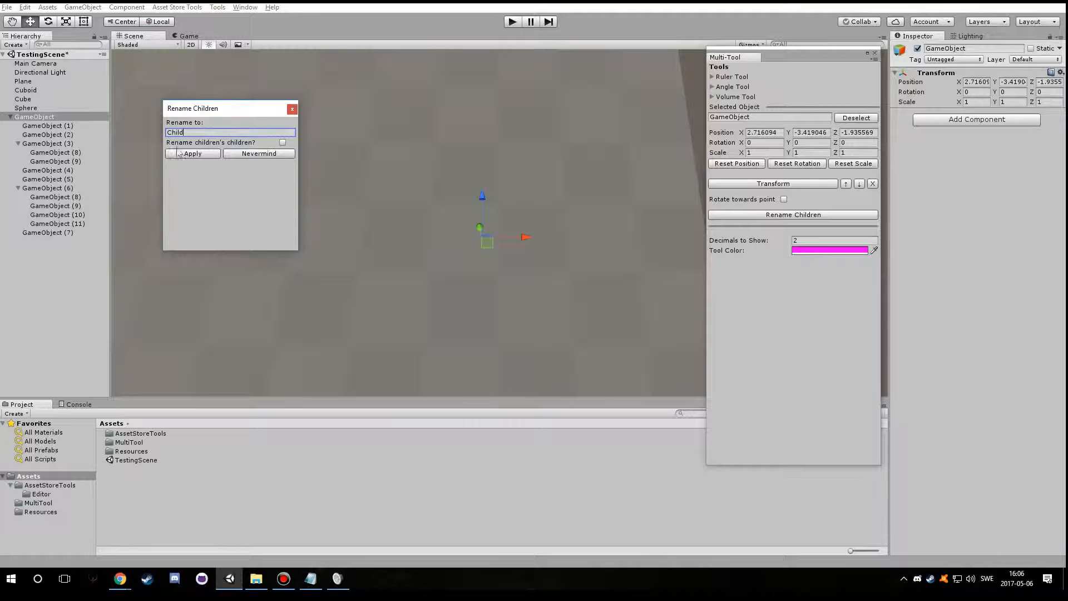
click(196, 156)
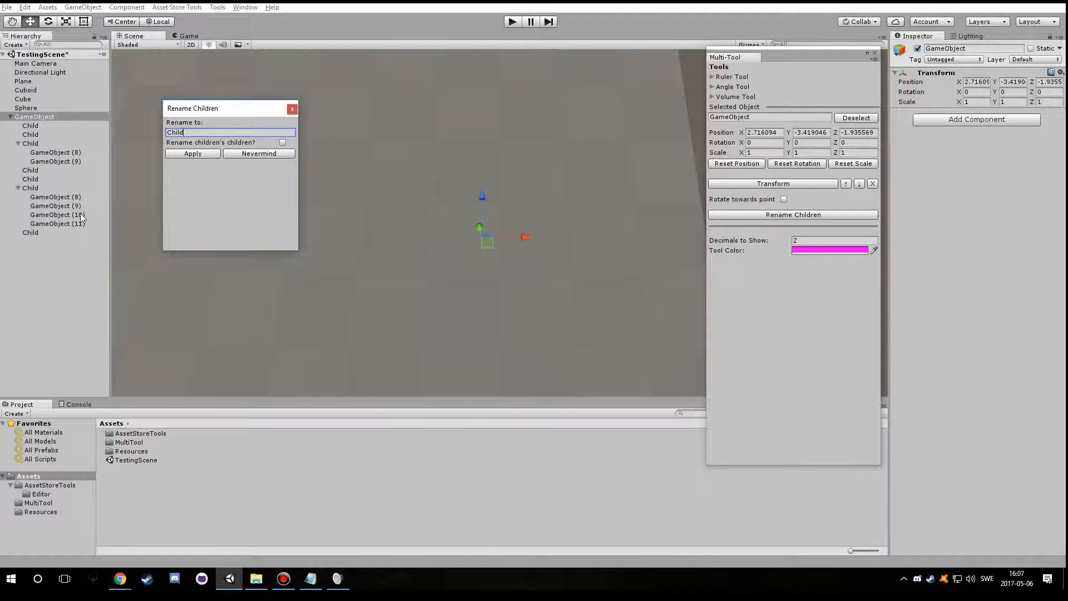
Rename the parent GameObject's children to ChildrensChildren, with renaming of the children's children enabled
click(283, 142)
click(199, 133)
text(Children)
click(72, 126)
click(58, 233)
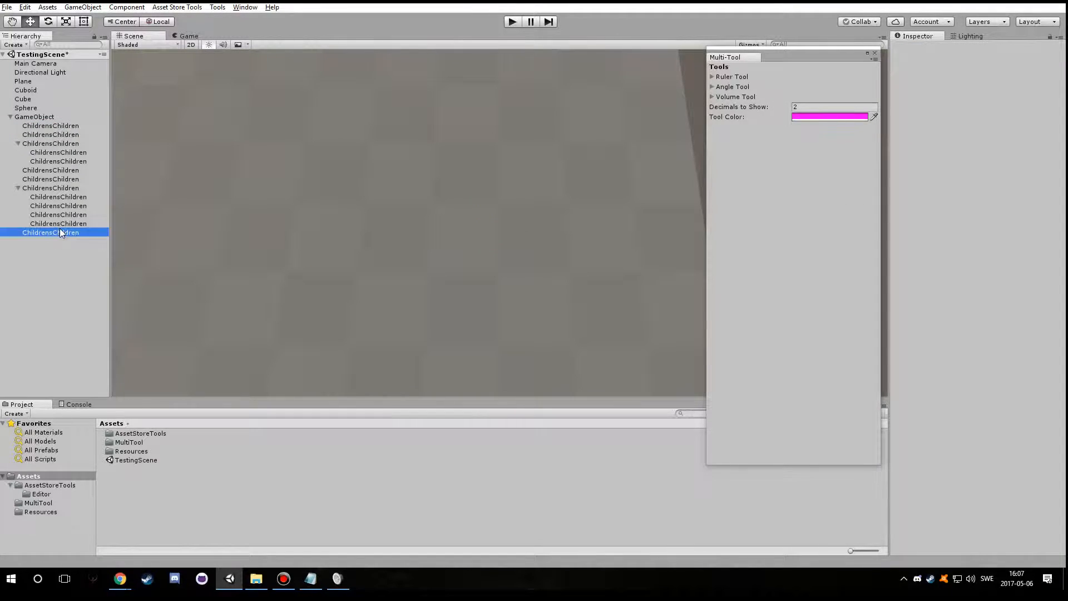
shift+click(60, 126)
click(22, 116)
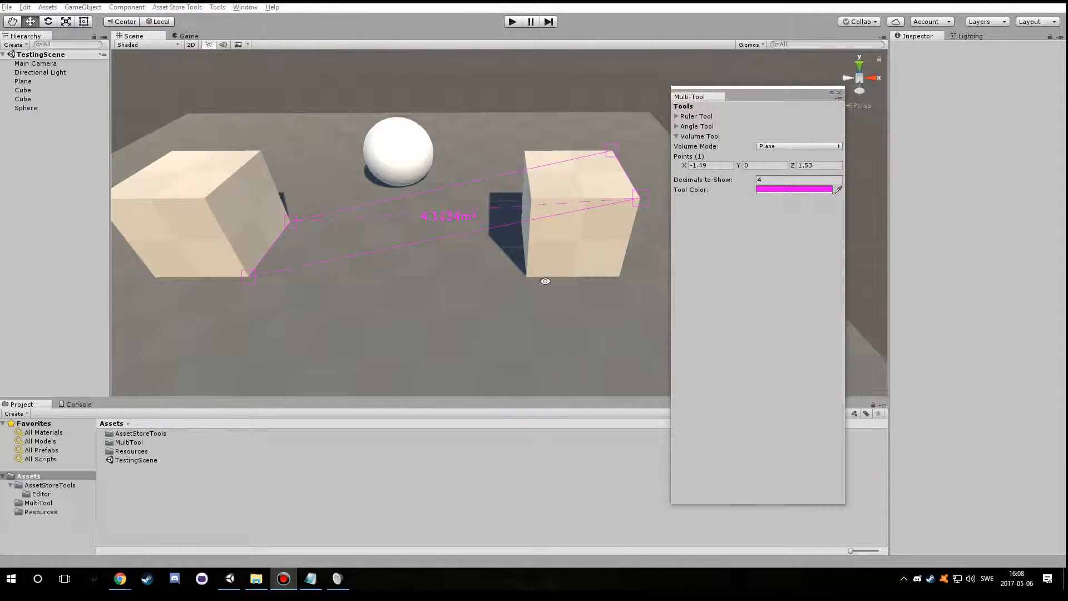
Set the Multi-Tool's Decimals to Show to 2 for the plane measurement
alt+drag(545, 281, 547, 310)
scroll(560, 257, up, 3)
click(777, 180)
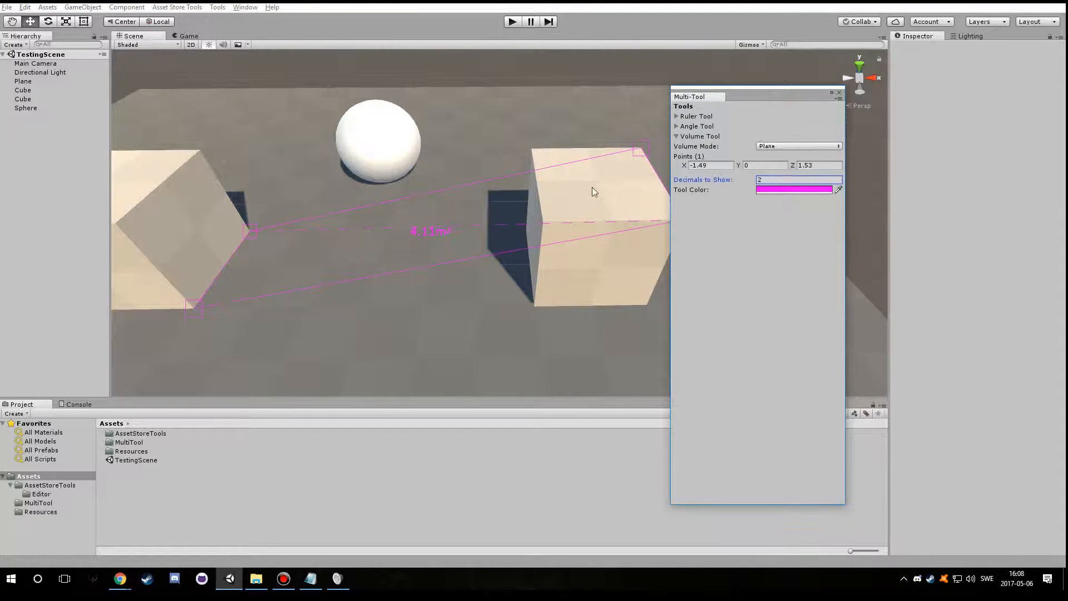
scroll(626, 180, up, 2)
Set the Multi-Tool's Decimals to Show to 0
double_click(790, 177)
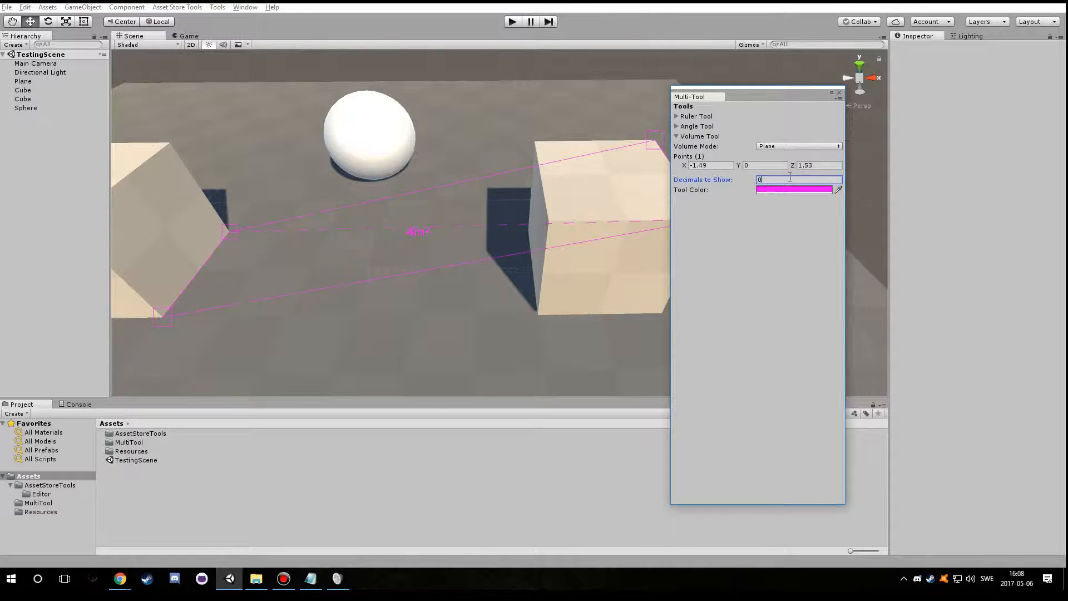
click(561, 229)
click(771, 179)
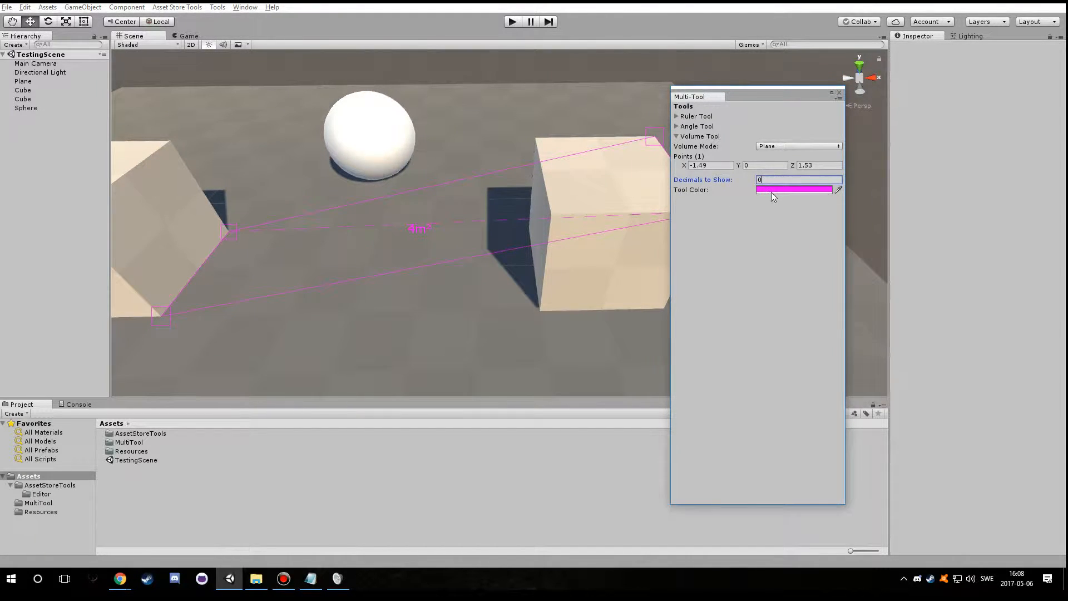
Open the colour picker for the Multi-Tool's Tool Color
scroll(656, 205, down, 3)
click(791, 190)
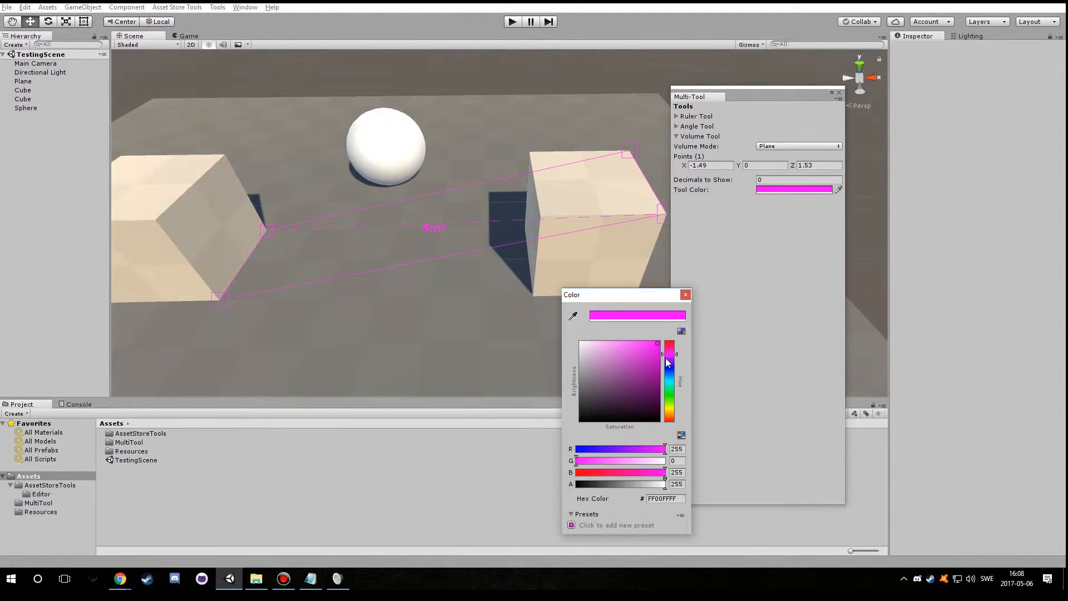